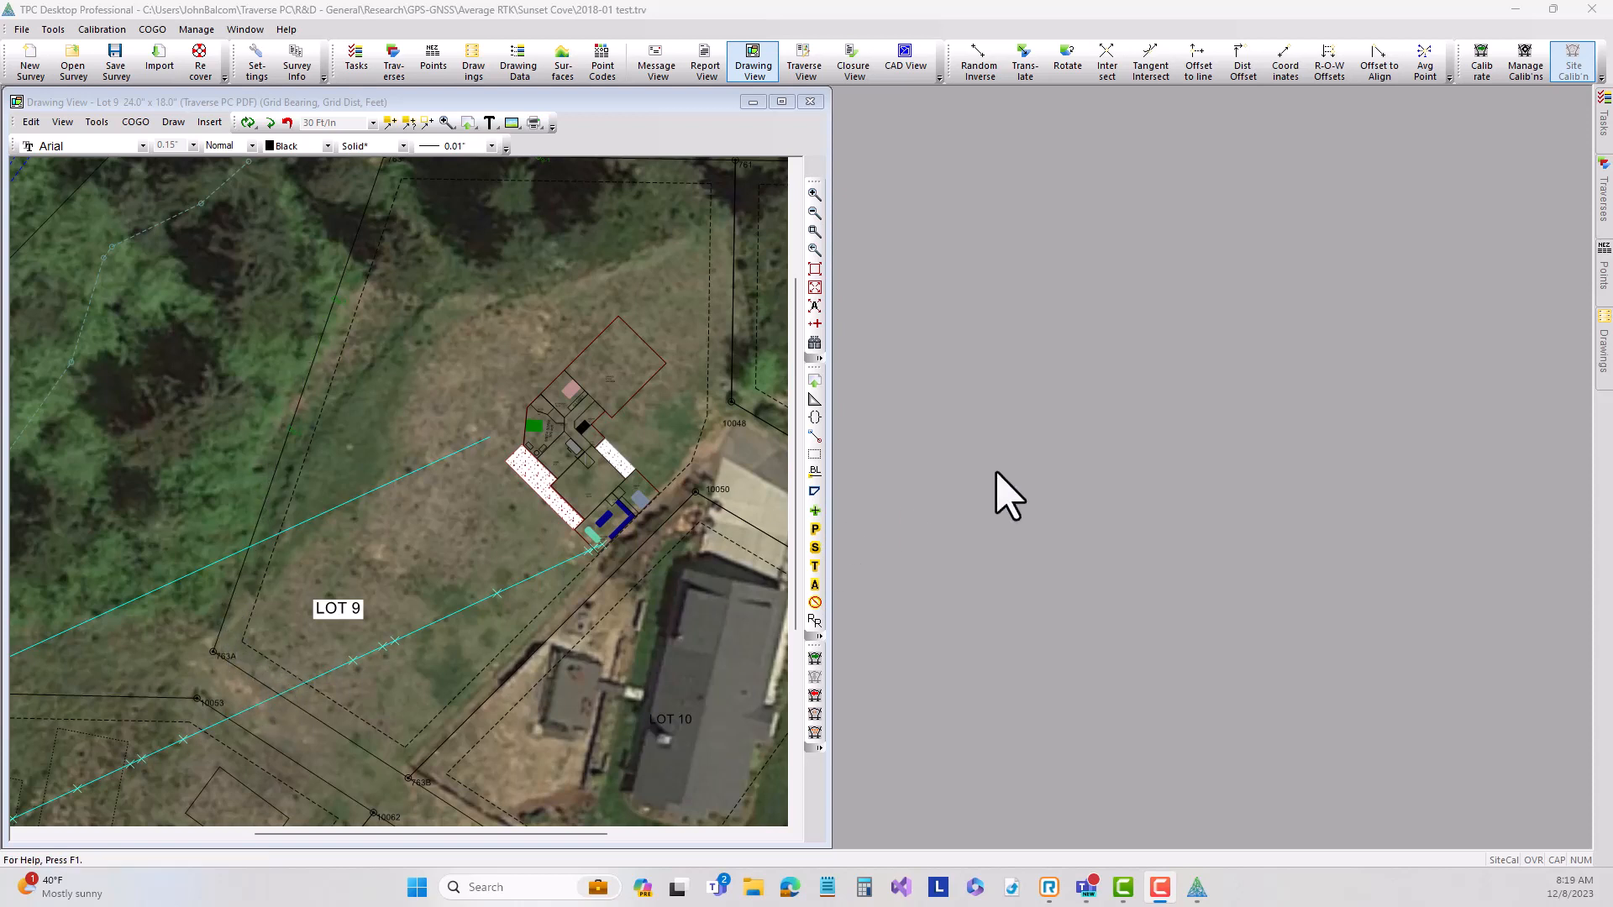
Open the imported traverse 2018-01 gnss 3-16-23.csv in its own Traverse View and place it beside the drawing, near the upper edge.
{"action": "left_click", "coordinate": [1604, 201]}
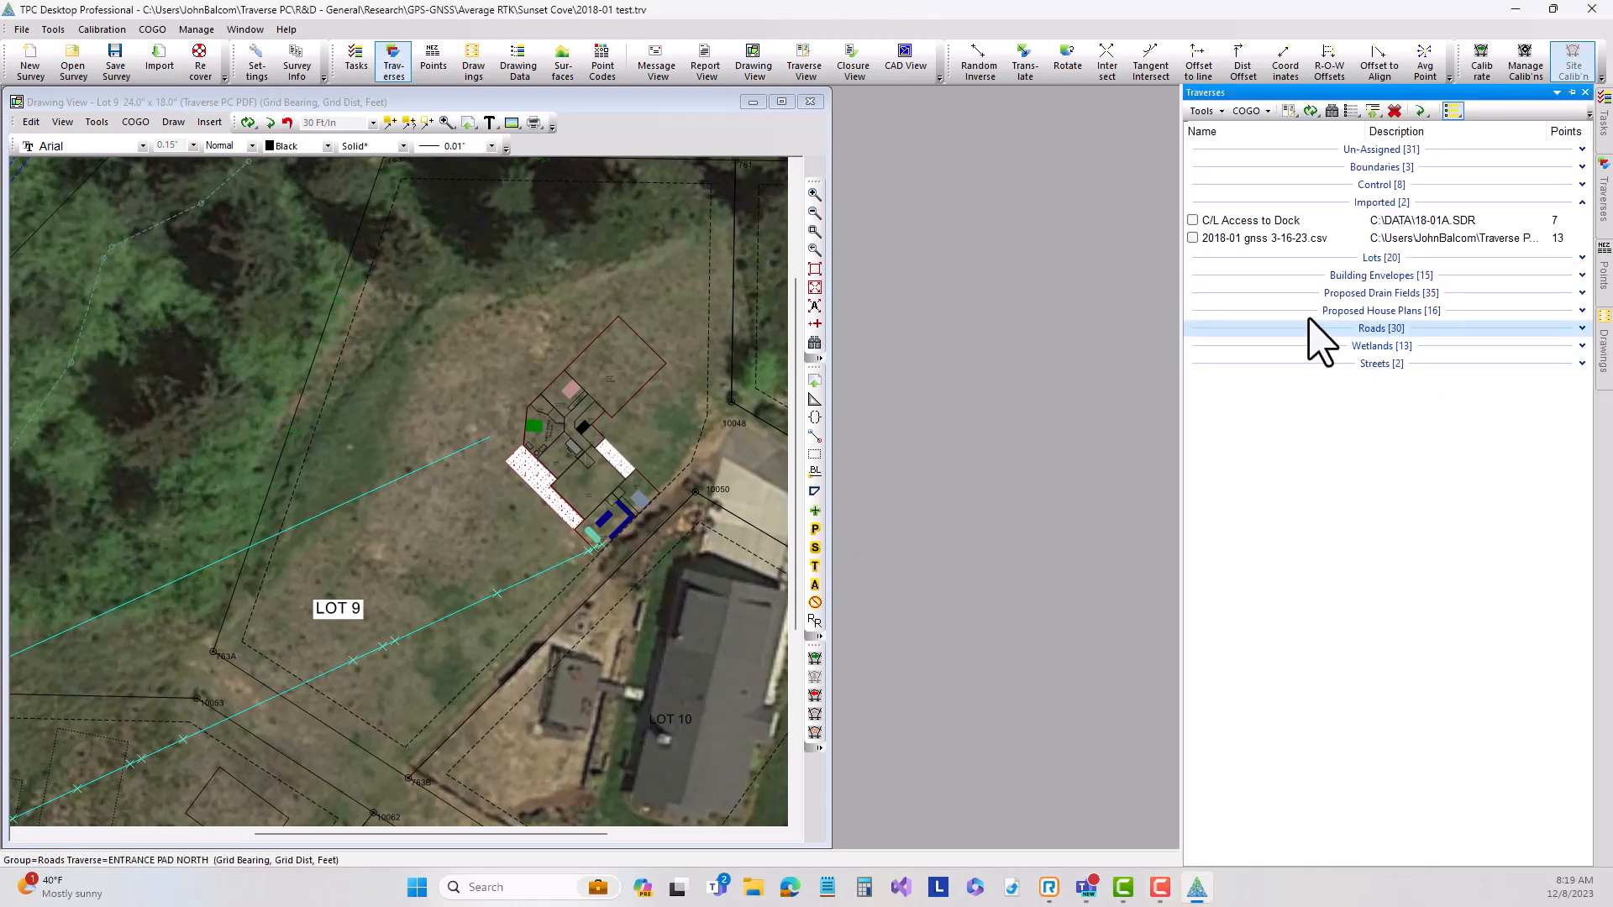
{"action": "double_click", "coordinate": [1252, 238]}
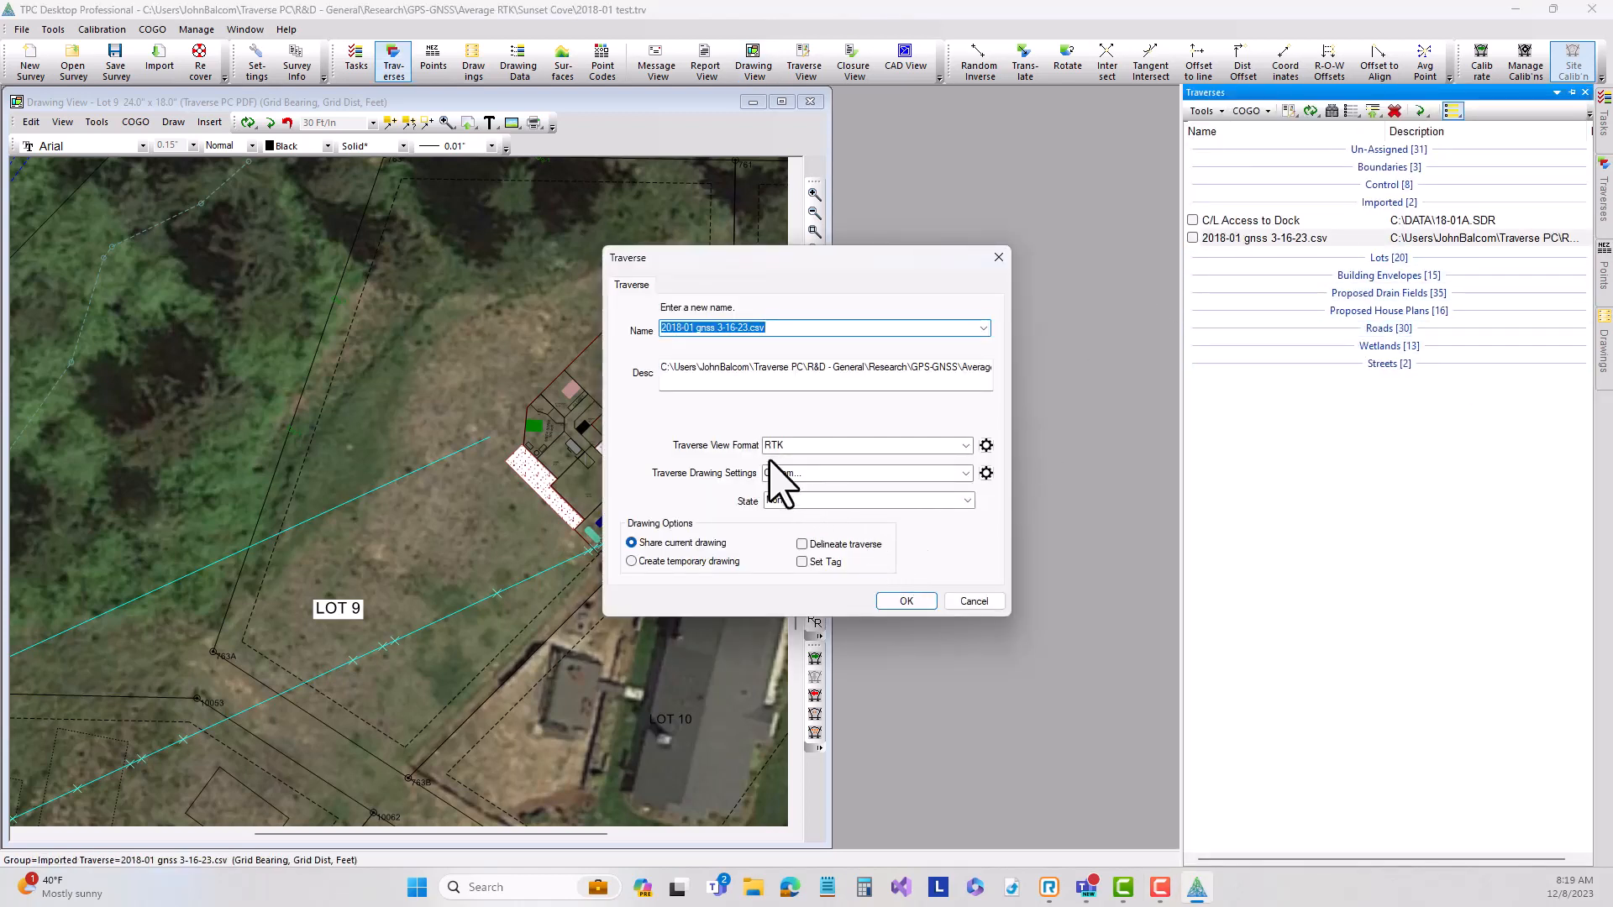
{"action": "left_click", "coordinate": [906, 601]}
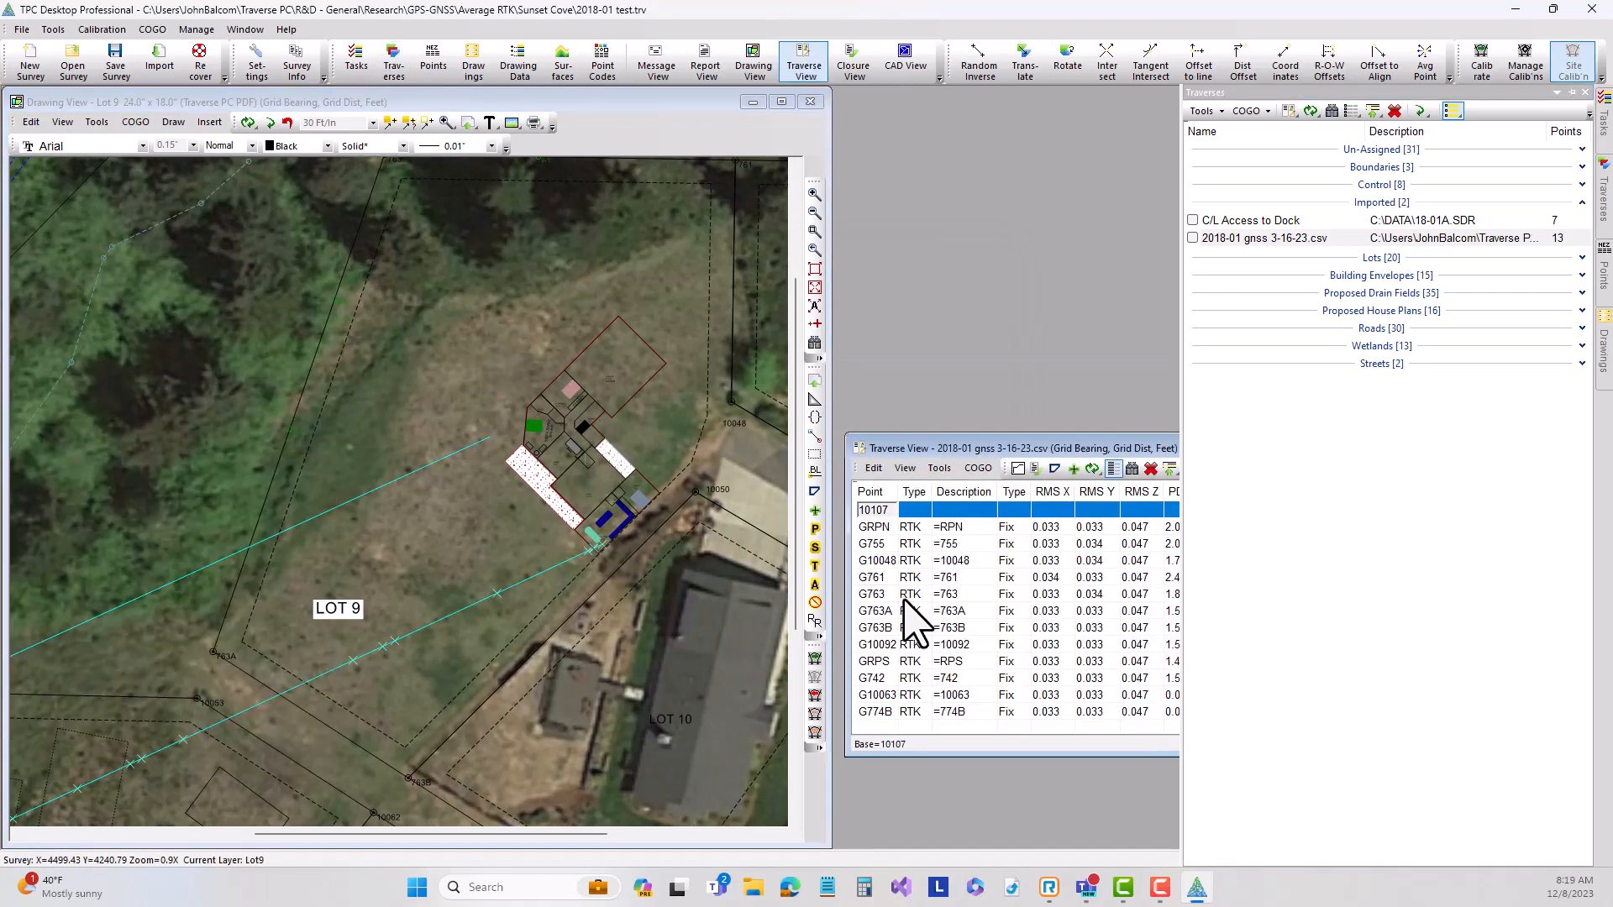
{"action": "left_click_drag", "start_coordinate": [1101, 446], "coordinate": [1105, 168]}
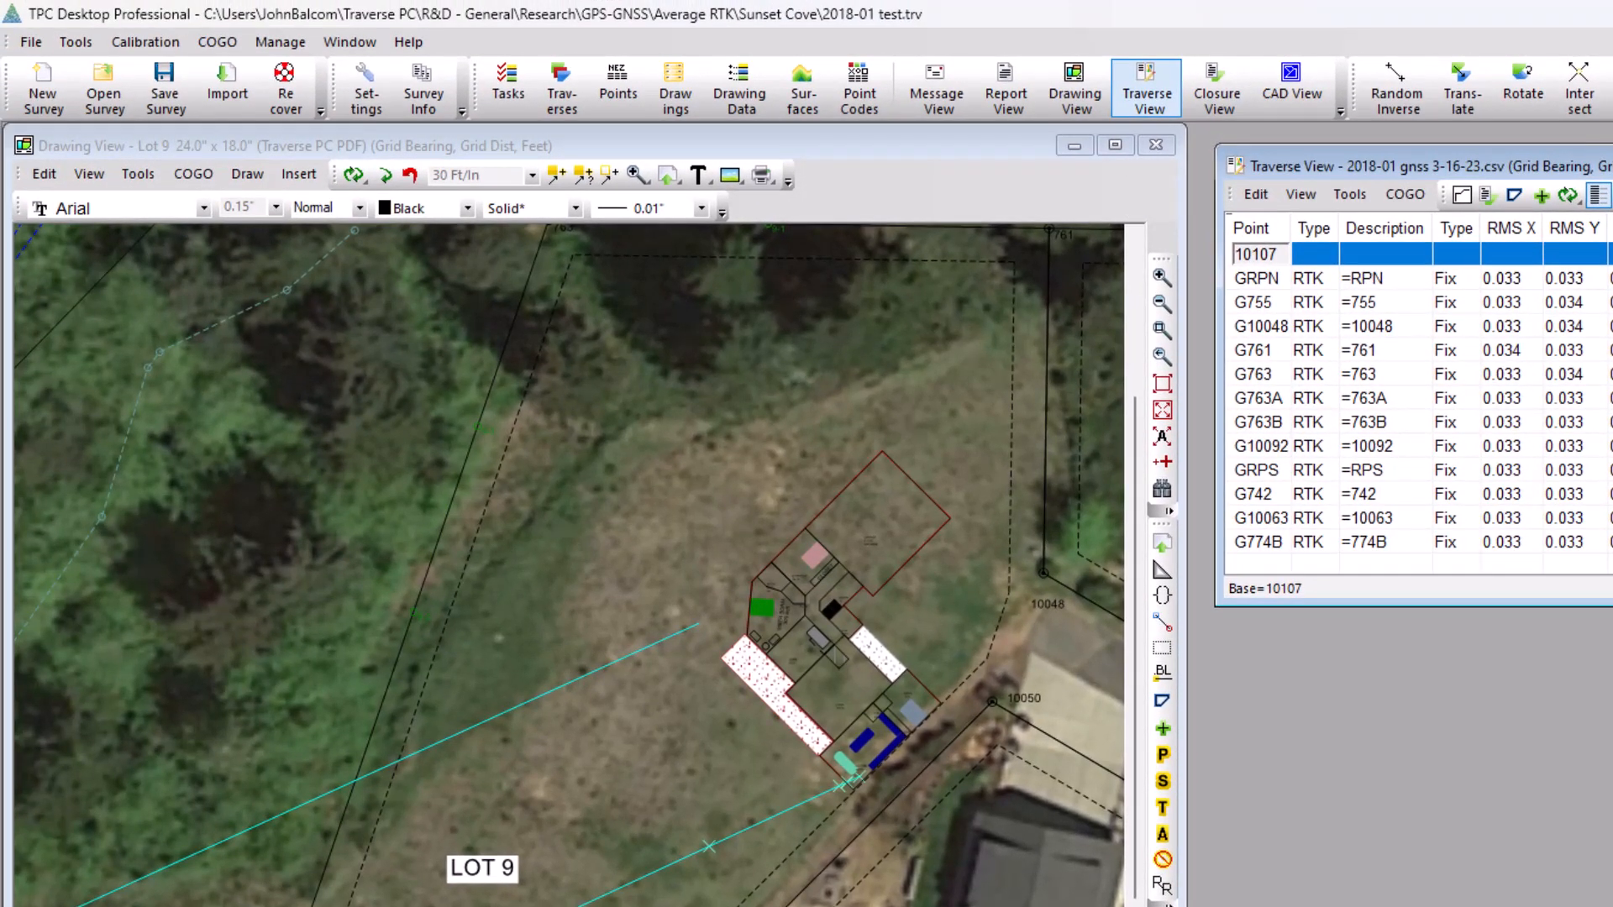
Check the emlid (CSV) import settings, keeping "Use existing point, and don't update it" with matching by point label, and accept them.
{"action": "left_click", "coordinate": [31, 42]}
{"action": "left_click", "coordinate": [51, 288]}
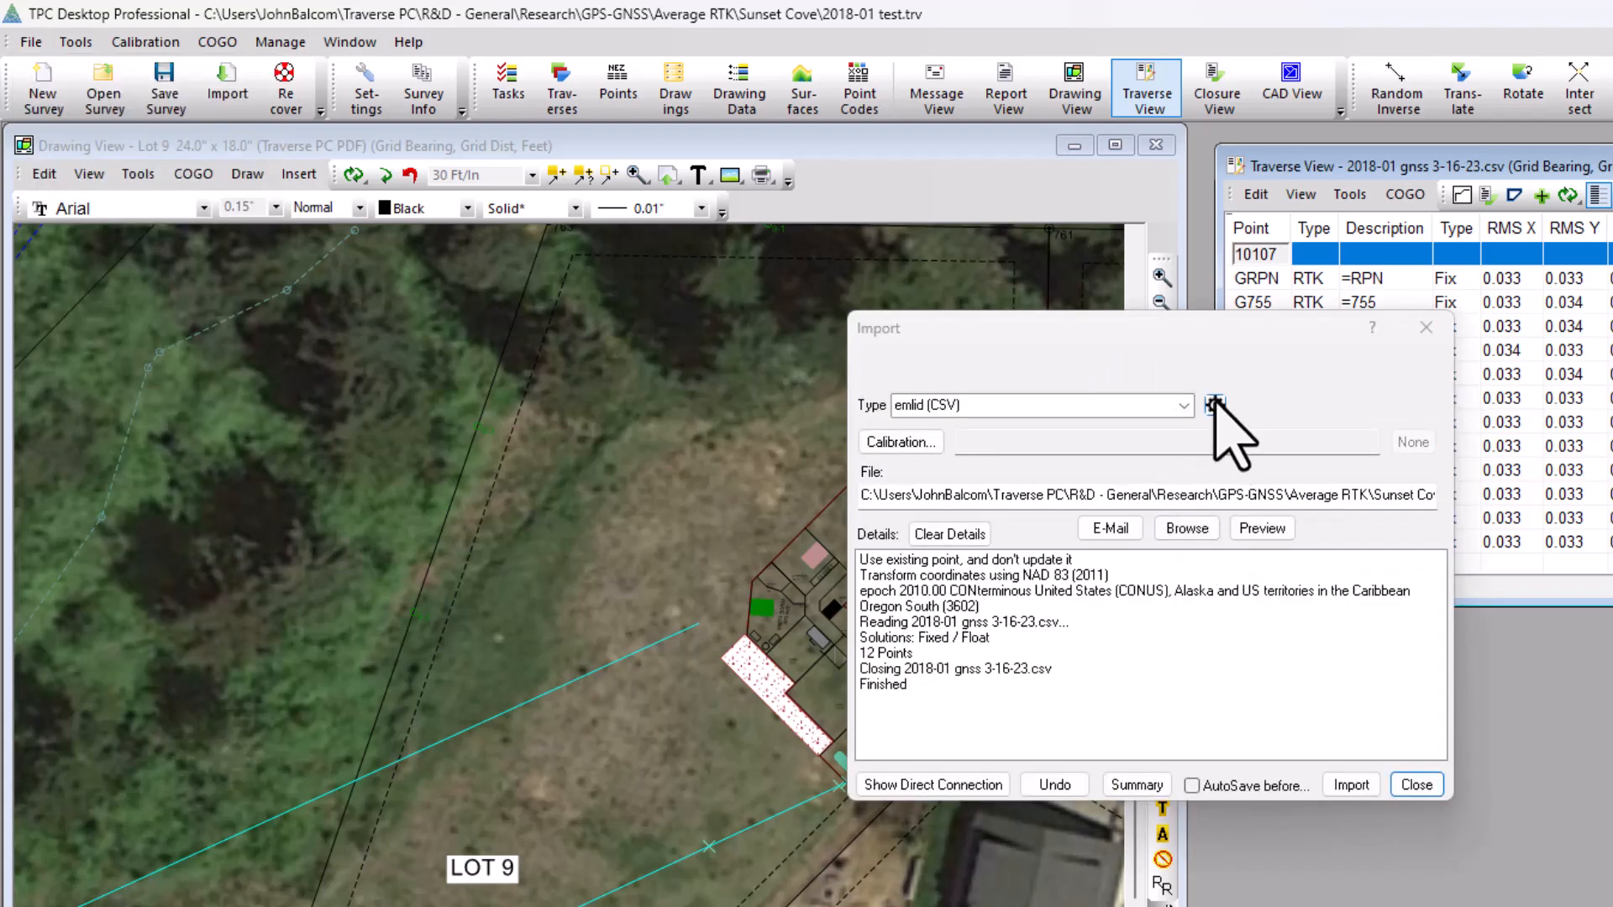
{"action": "left_click", "coordinate": [1215, 405]}
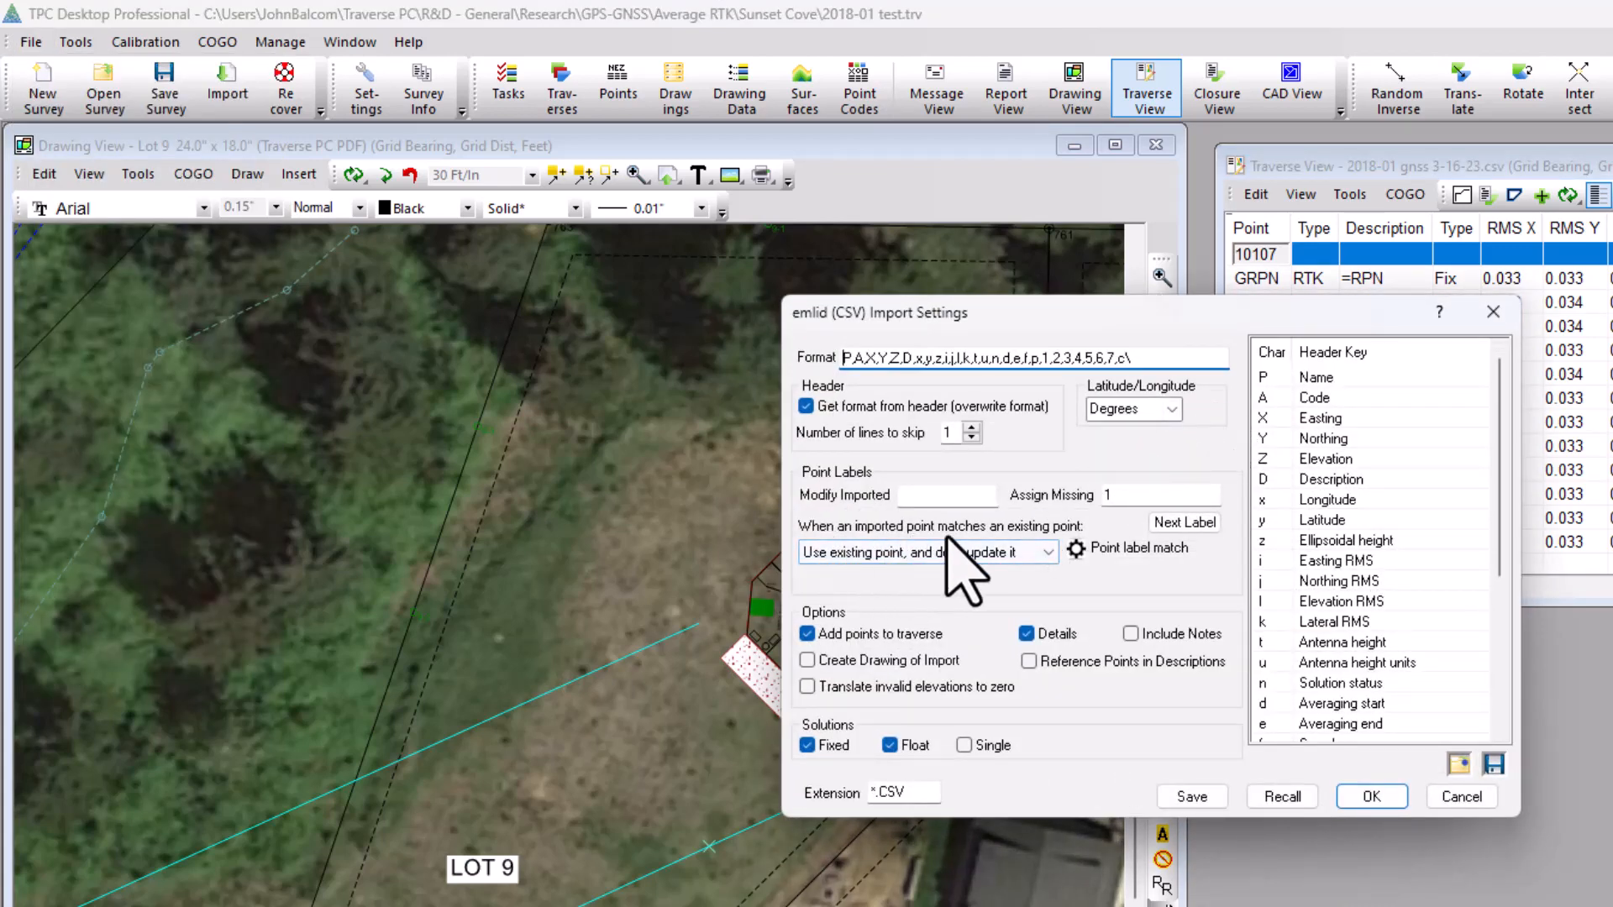
{"action": "left_click", "coordinate": [1047, 552]}
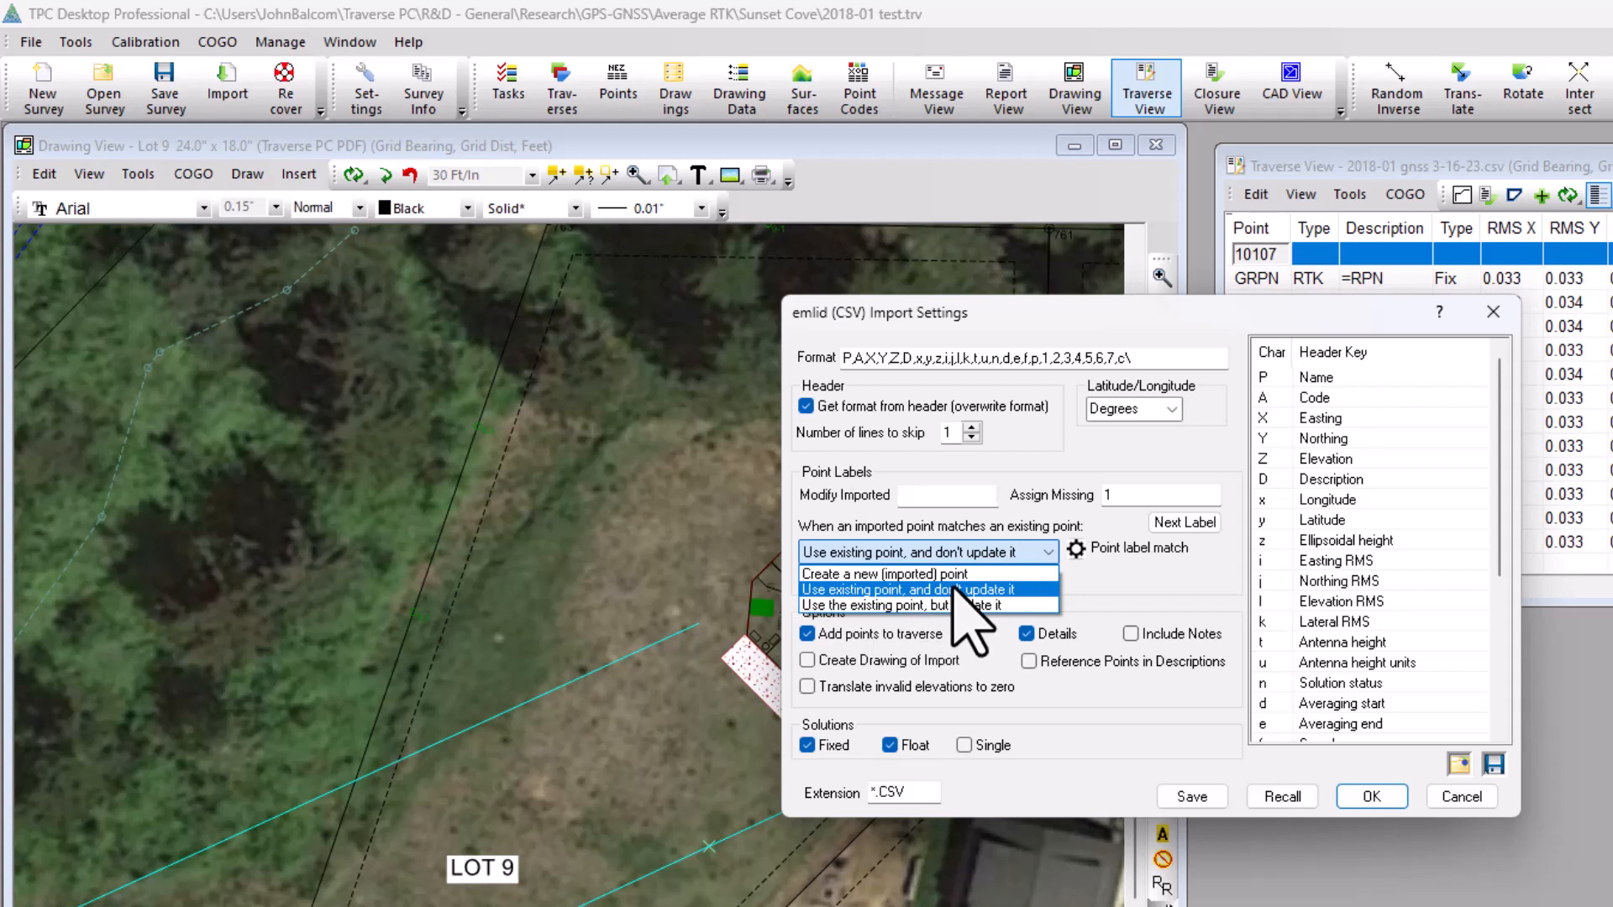
{"action": "left_click", "coordinate": [1120, 561]}
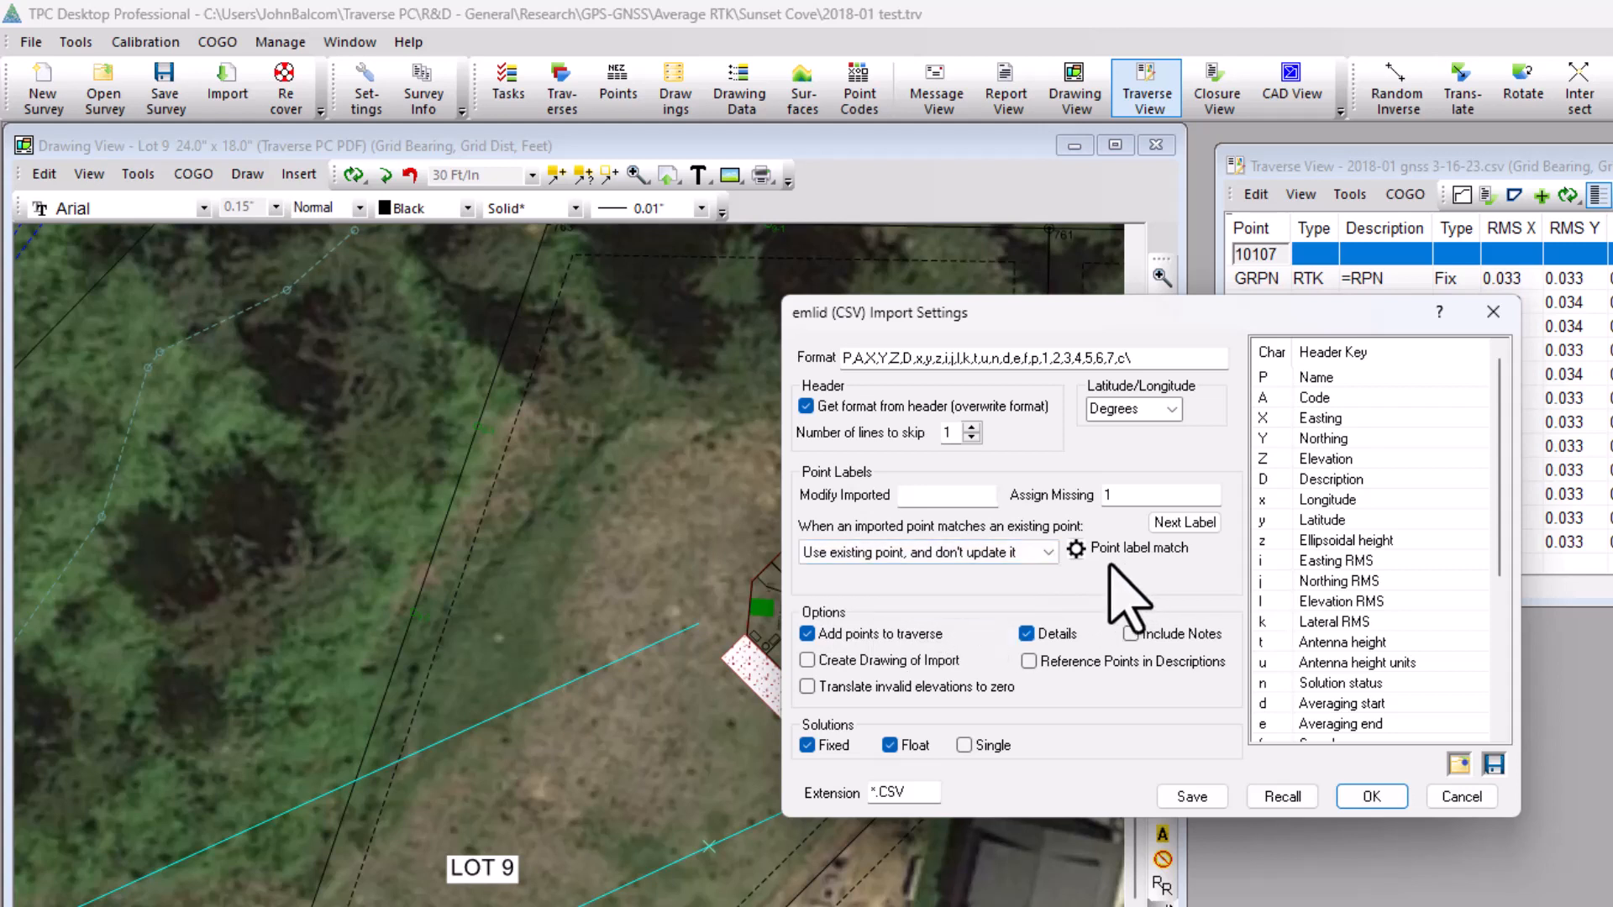
{"action": "left_click", "coordinate": [1075, 547]}
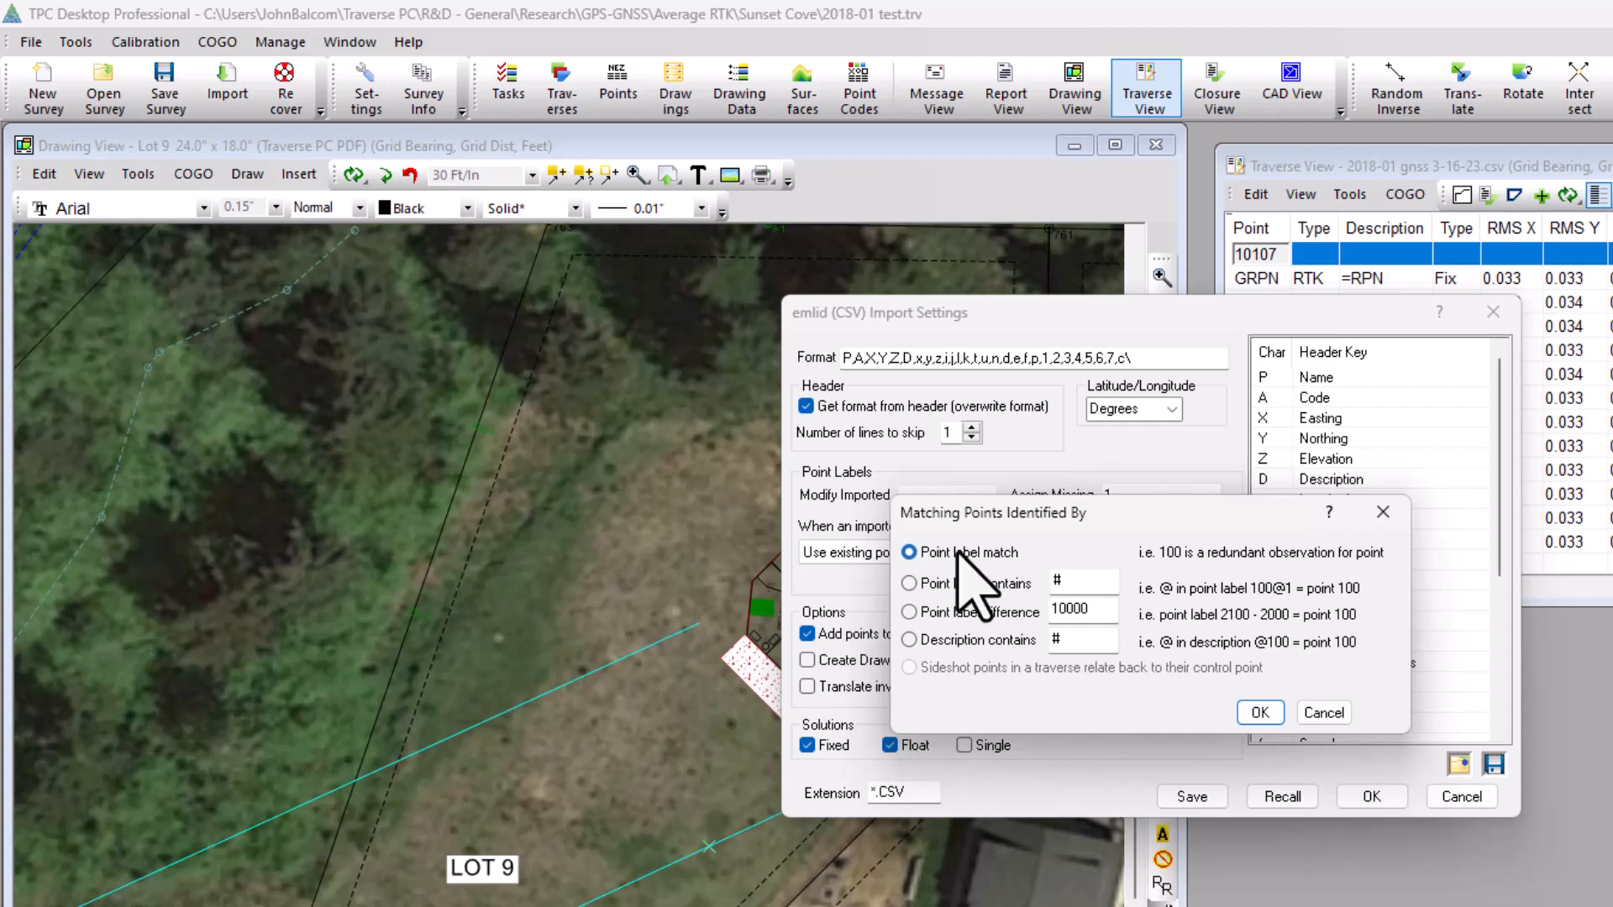
{"action": "left_click", "coordinate": [1260, 713]}
{"action": "left_click", "coordinate": [1370, 796]}
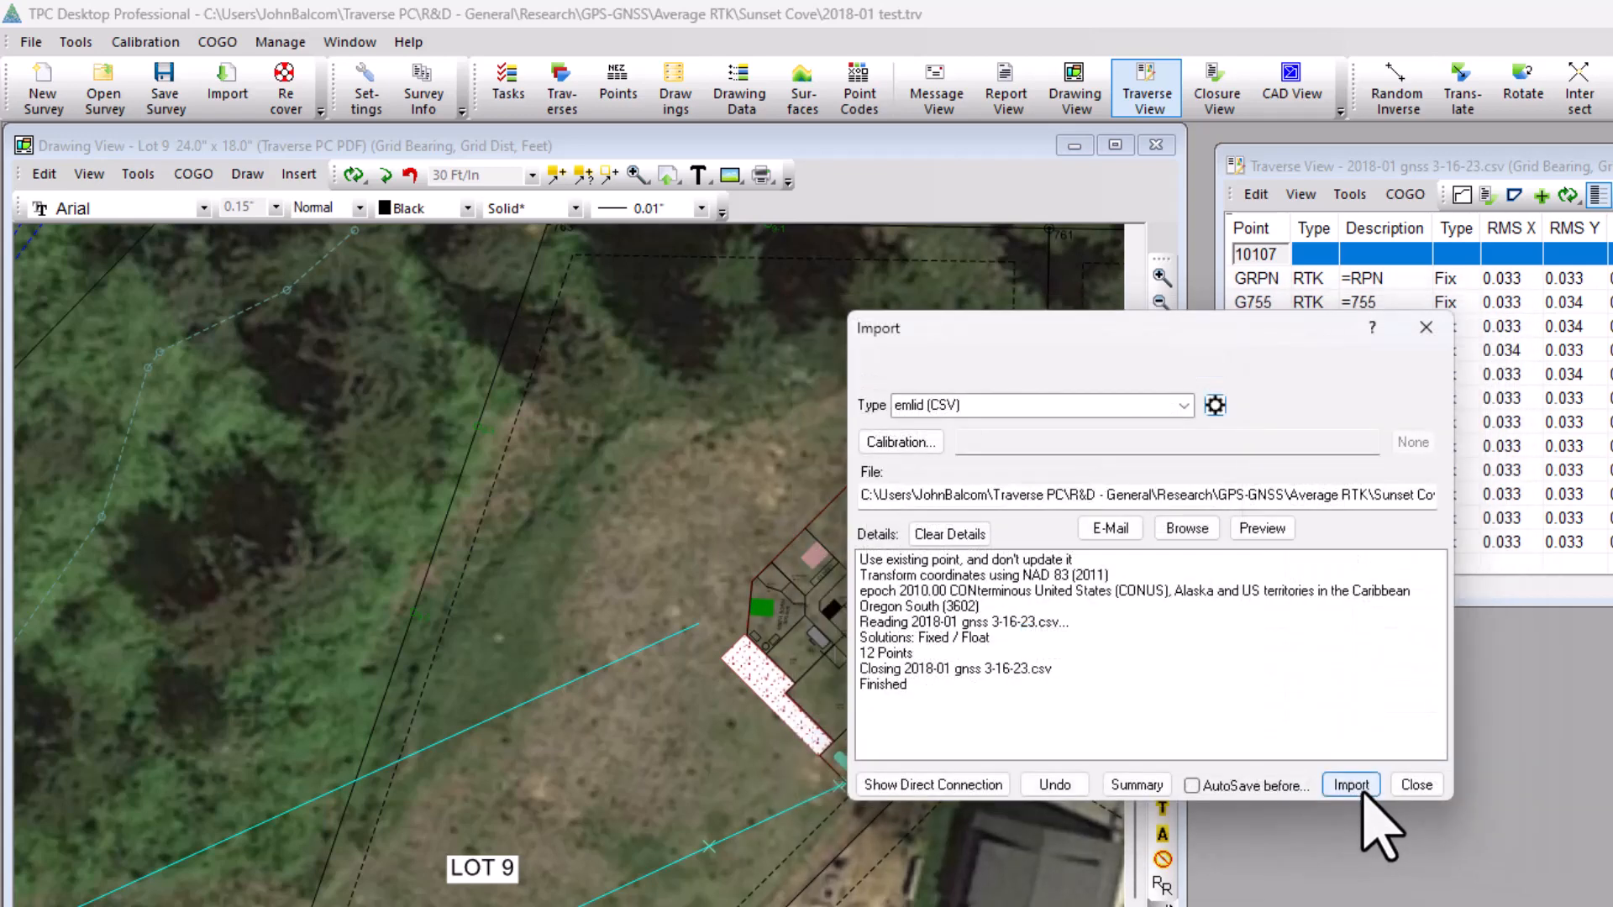
Import the GNSS observations from Lot 9 Localization 10-24-23.csv.
{"action": "left_click", "coordinate": [1185, 529]}
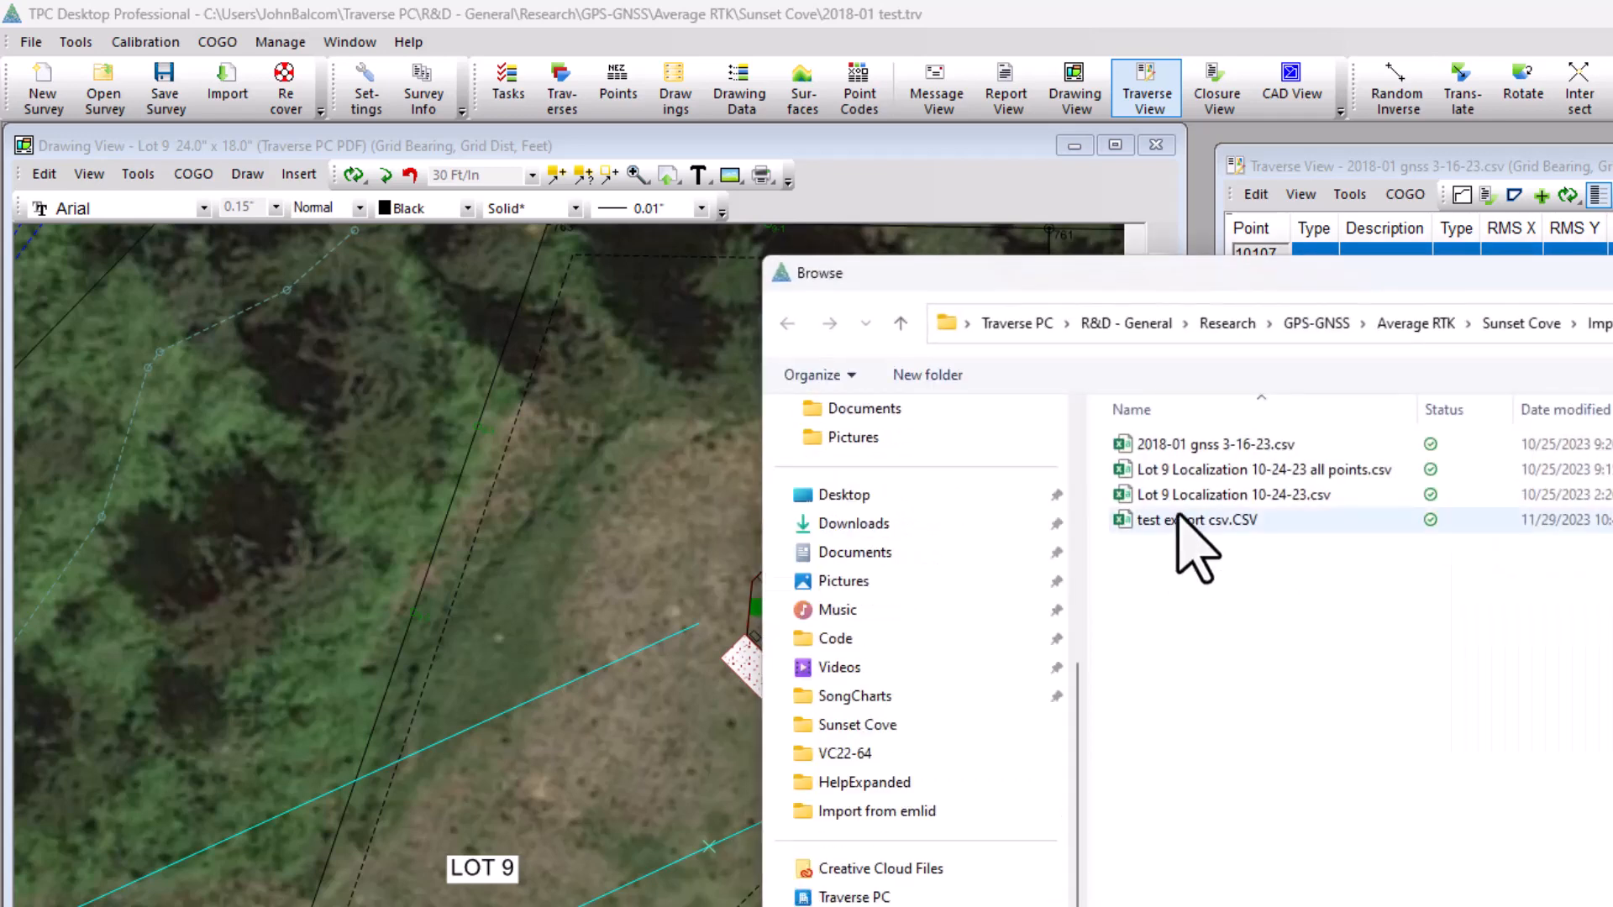
{"action": "left_click", "coordinate": [1184, 447]}
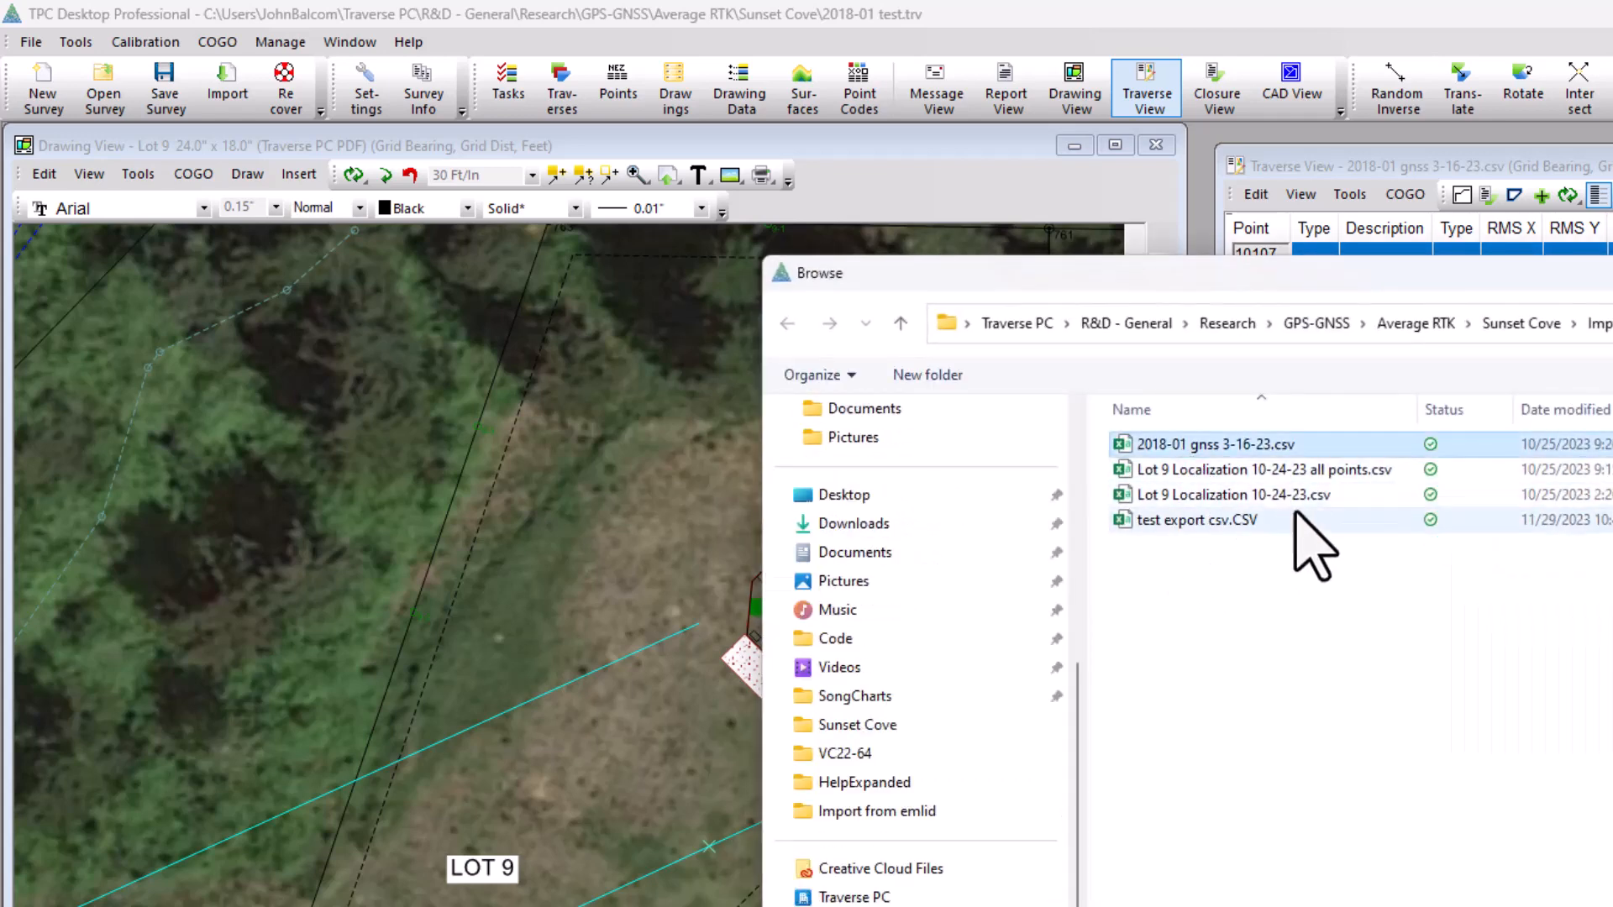
{"action": "key", "text": "Return"}
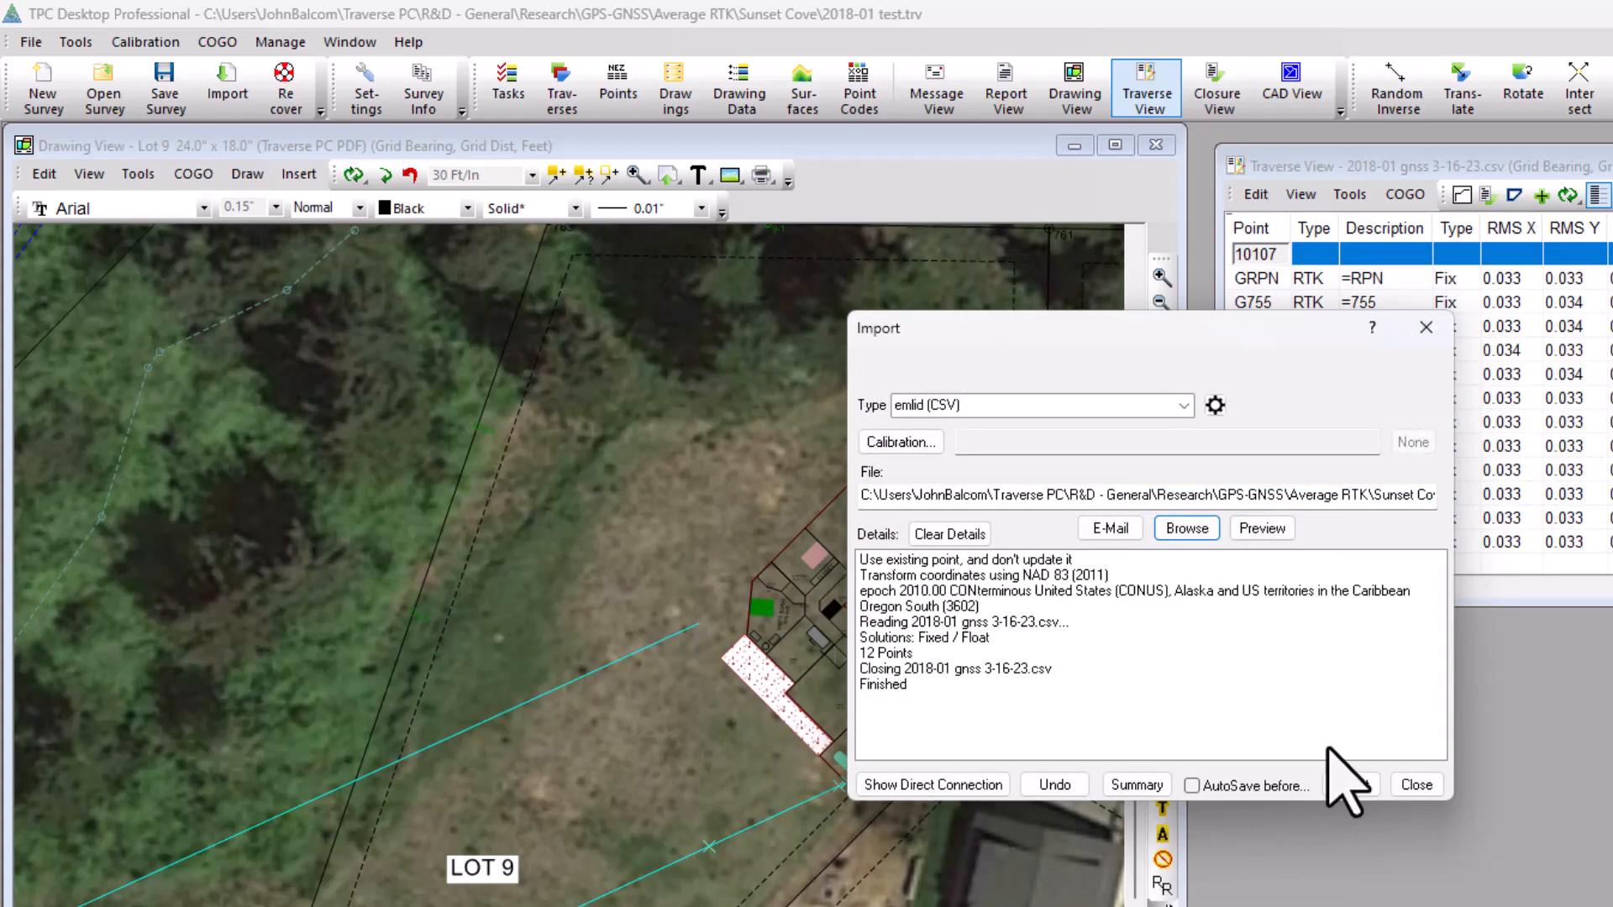
{"action": "left_click", "coordinate": [1349, 785]}
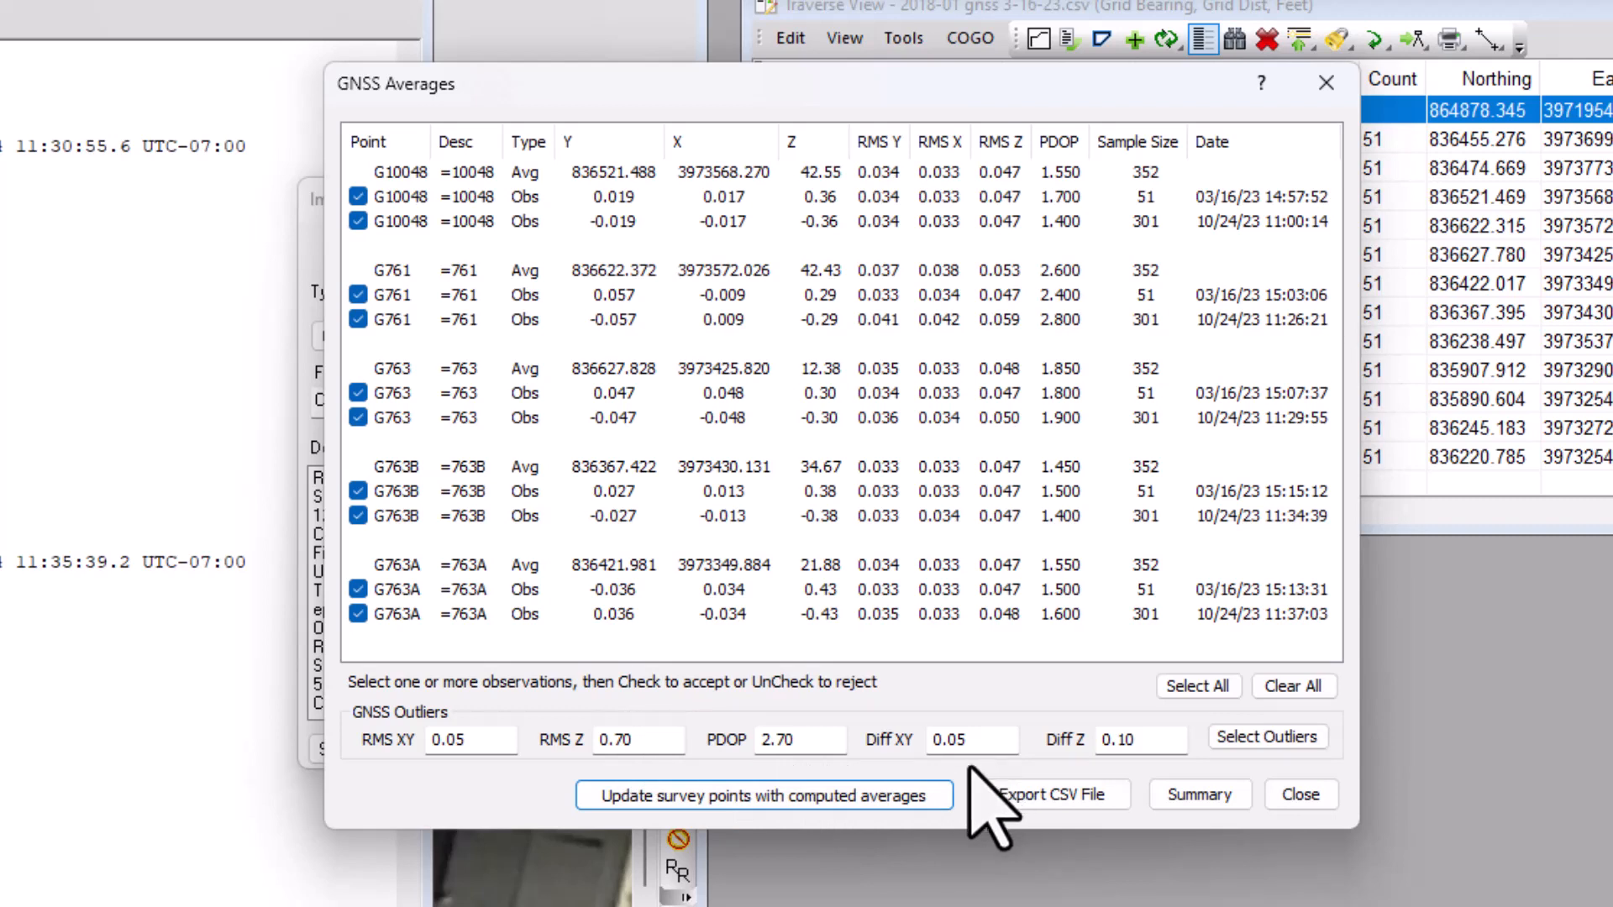
Set the GNSS outlier limit for PDOP to 5.00 and select the outliers.
{"action": "left_click", "coordinate": [819, 741]}
{"action": "left_click_drag", "start_coordinate": [819, 741], "coordinate": [738, 740]}
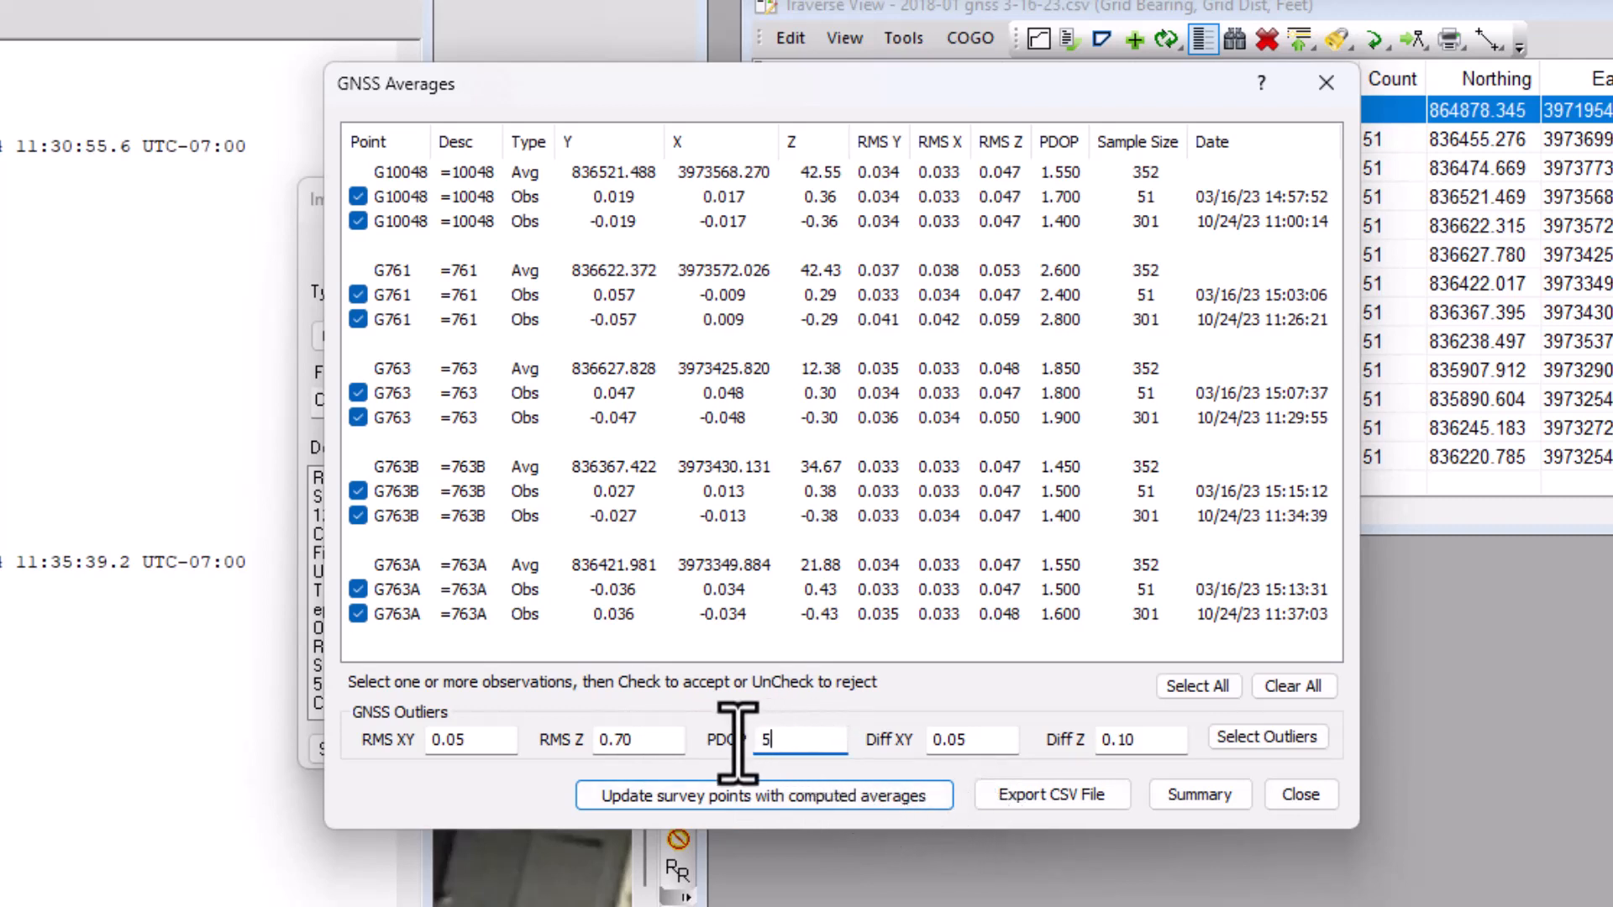
{"action": "left_click", "coordinate": [1277, 737]}
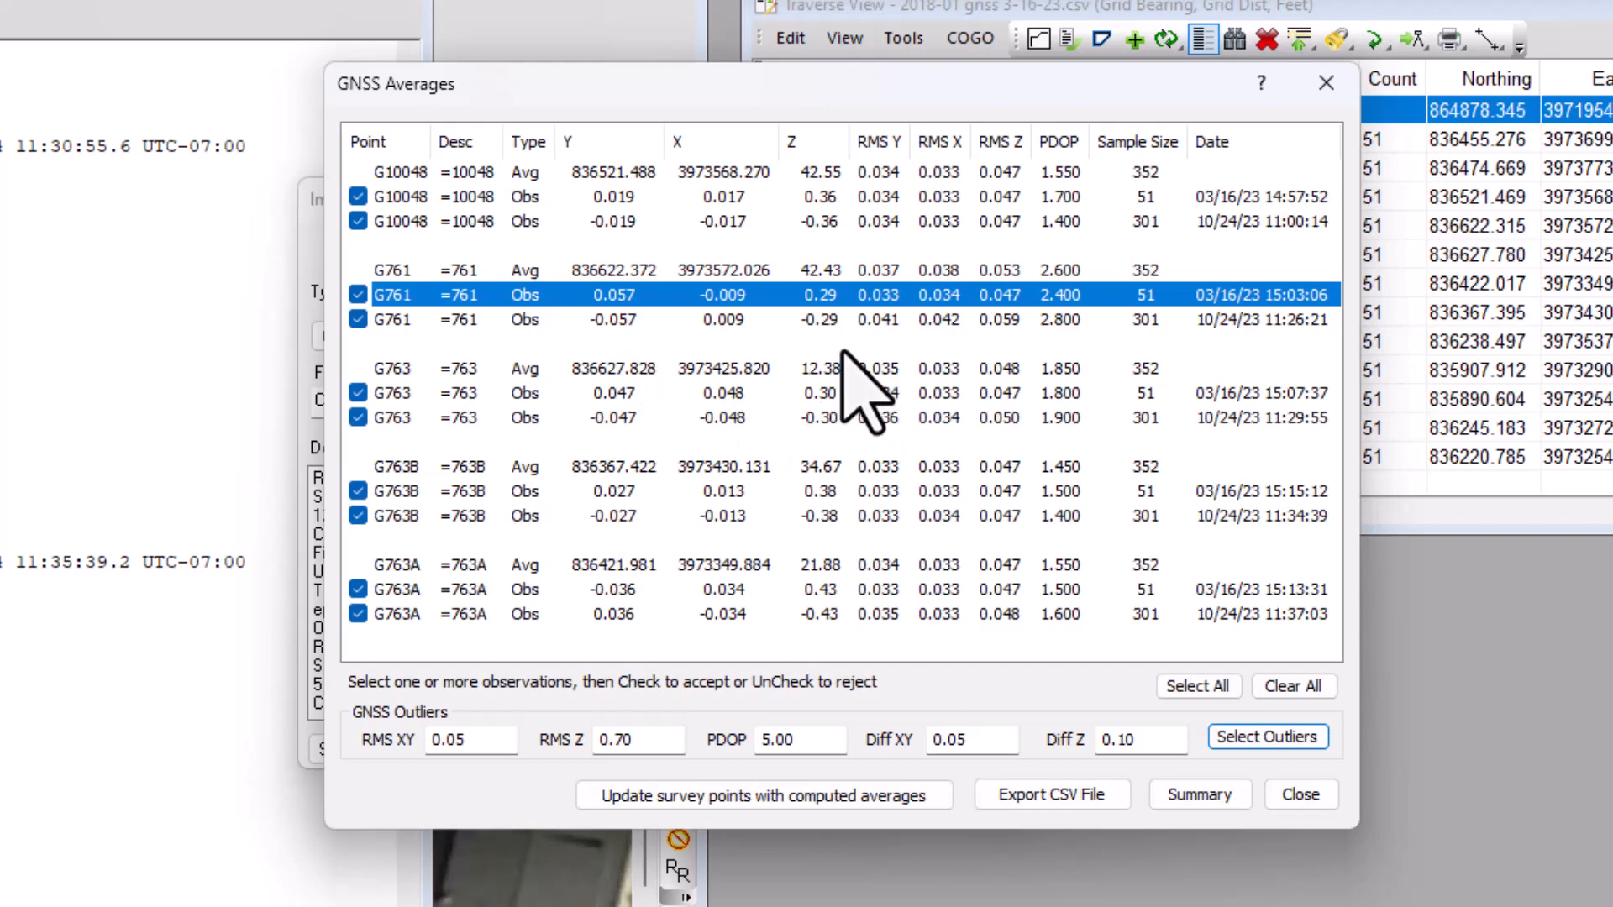
Try rejecting the 03/16/23 observation of G761 from its average, and accept it again.
{"action": "left_click", "coordinate": [356, 294]}
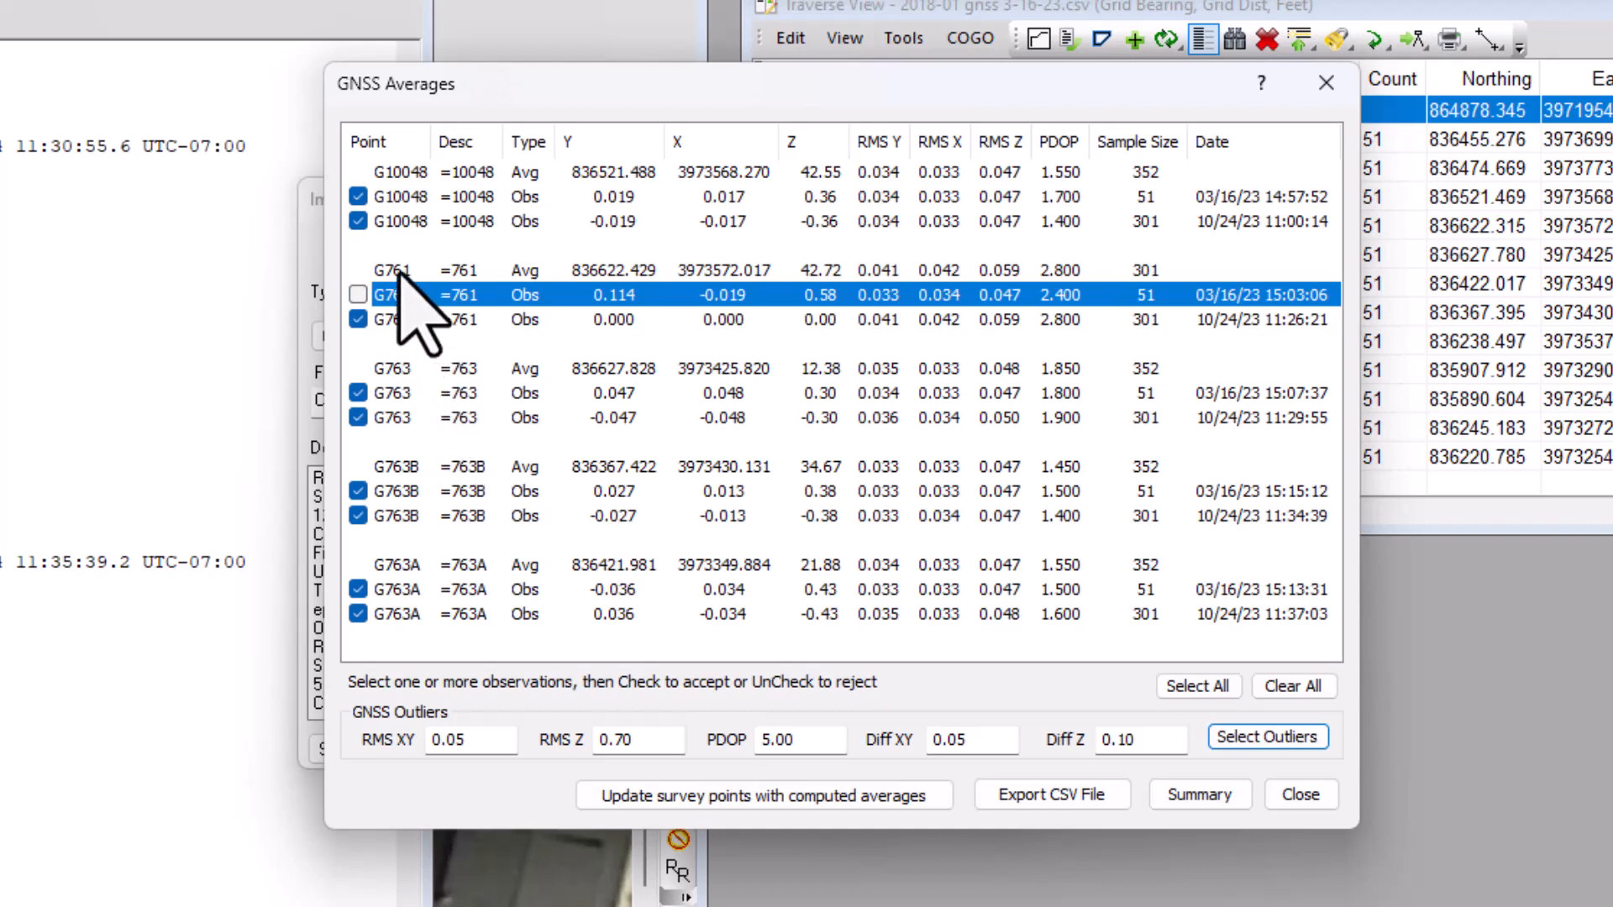
{"action": "left_click", "coordinate": [358, 294]}
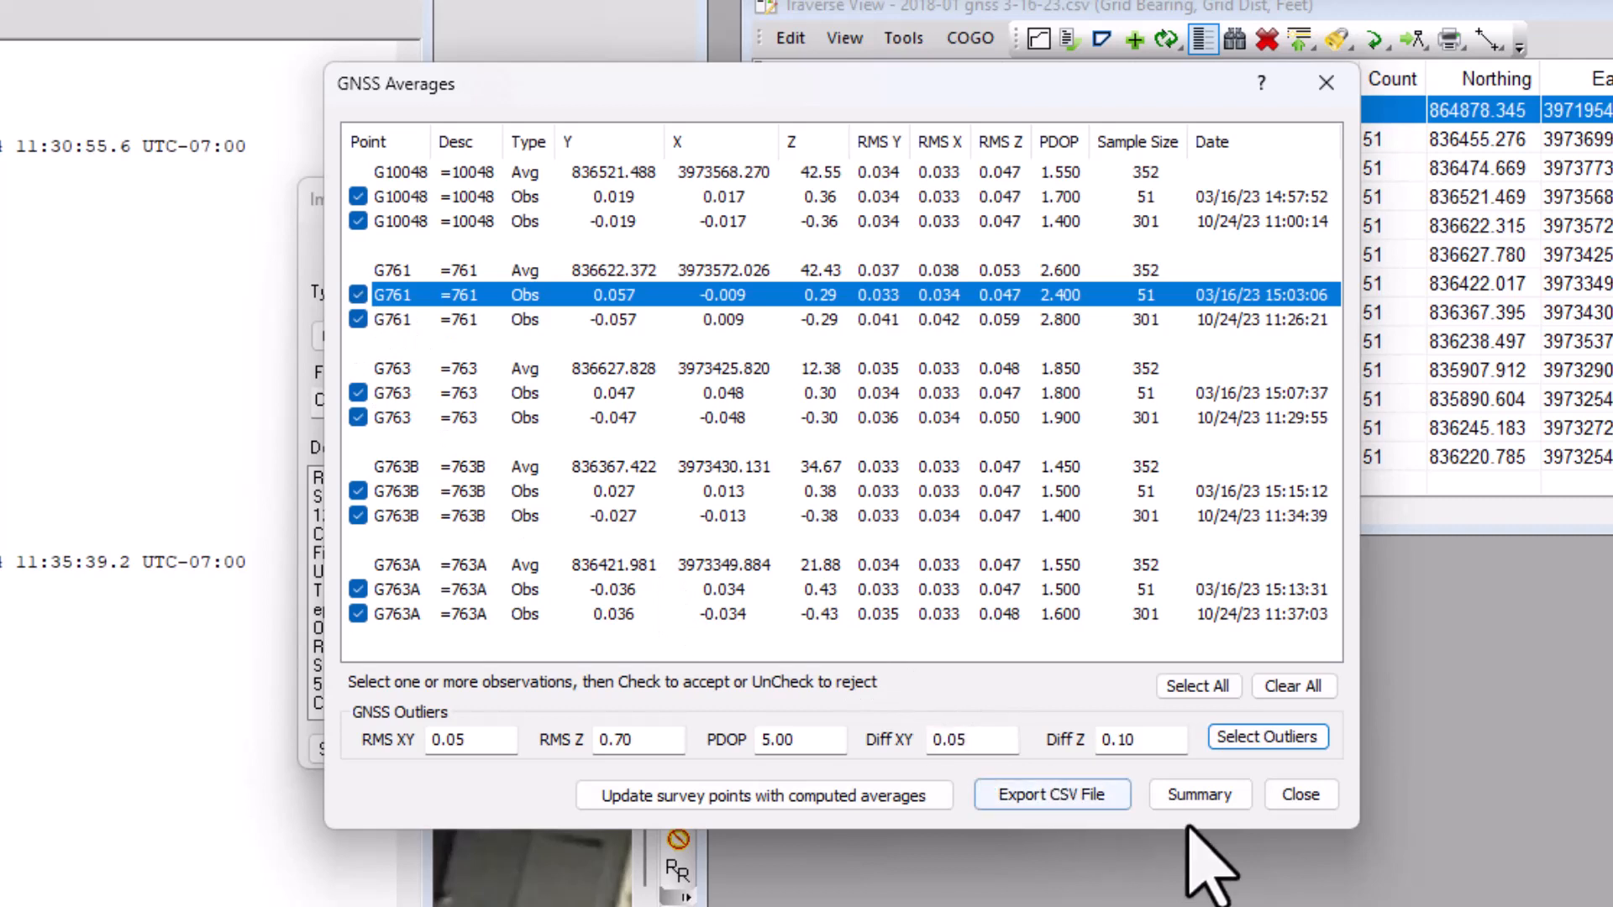
Update the survey points with the computed GNSS averages and close the averages and import dialogs.
{"action": "left_click", "coordinate": [750, 796]}
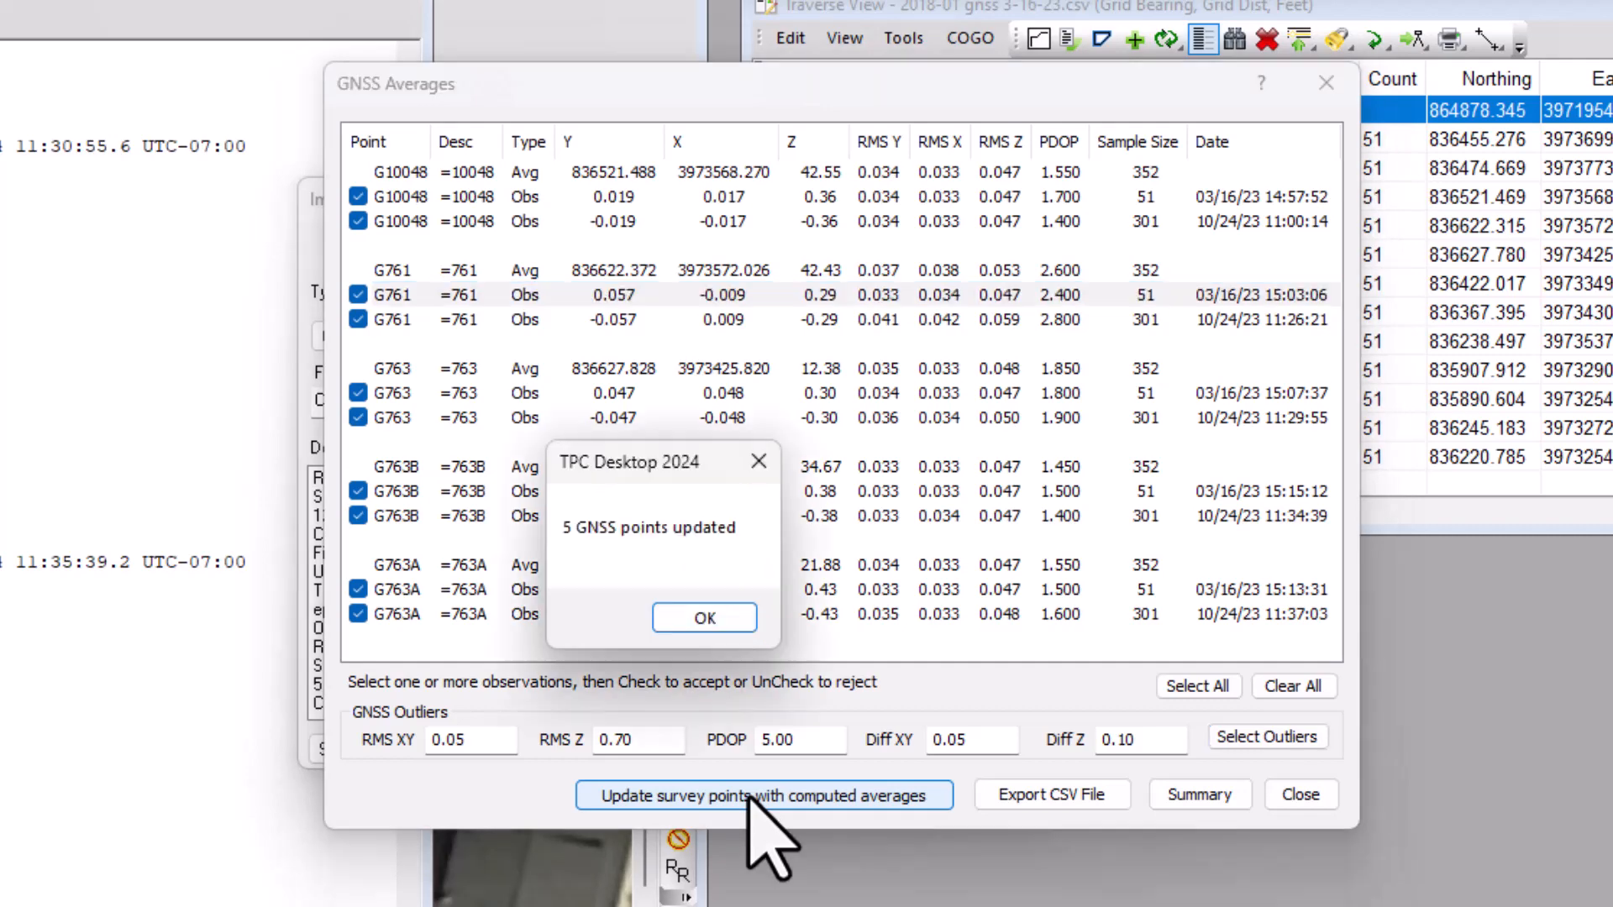
{"action": "left_click", "coordinate": [704, 618]}
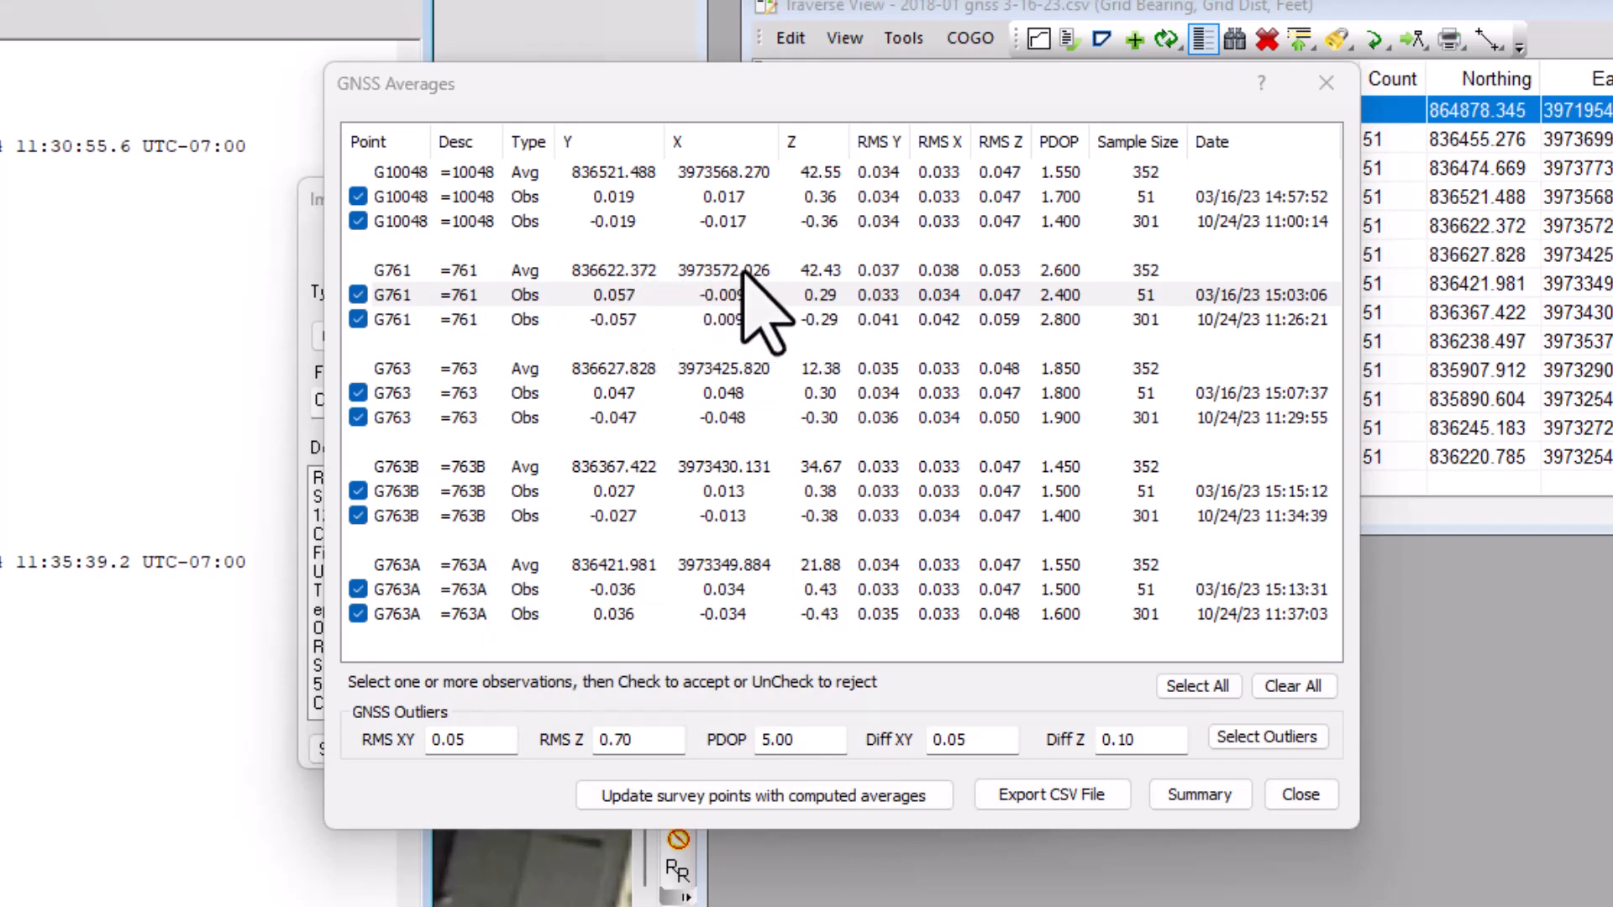
{"action": "left_click", "coordinate": [1324, 81]}
{"action": "left_click", "coordinate": [1074, 203]}
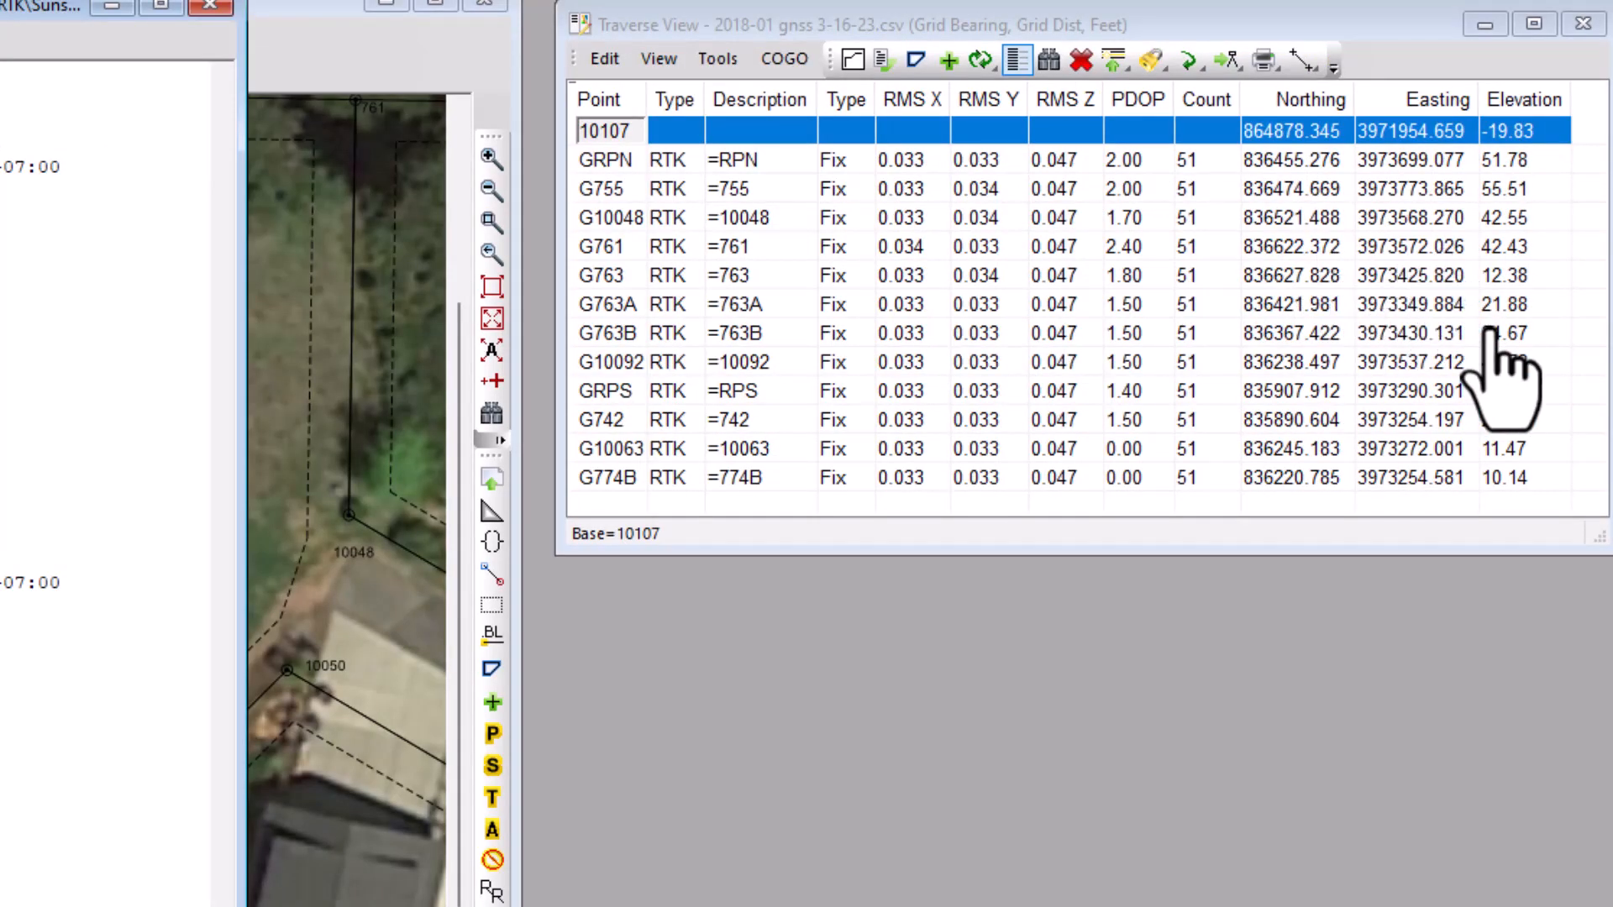
Open the imported traverse Lot 9 Localization 10-24-23.csv in a Traverse View and place it below the 2018-01 gnss 3-16-23.csv view.
{"action": "left_click", "coordinate": [1611, 252]}
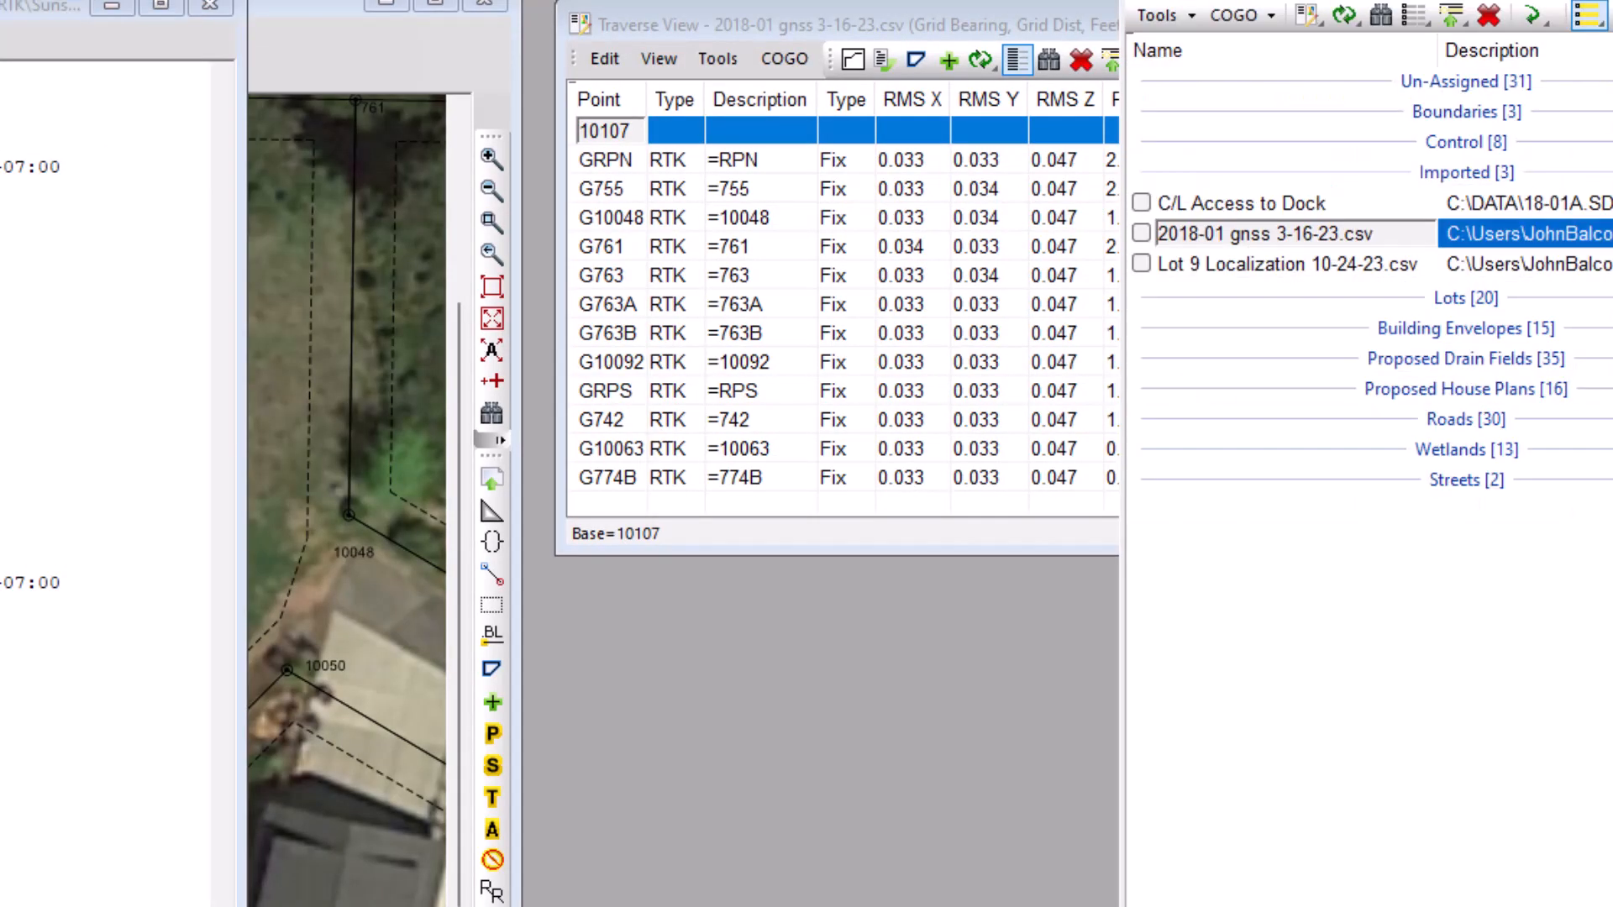
{"action": "left_click", "coordinate": [1212, 267]}
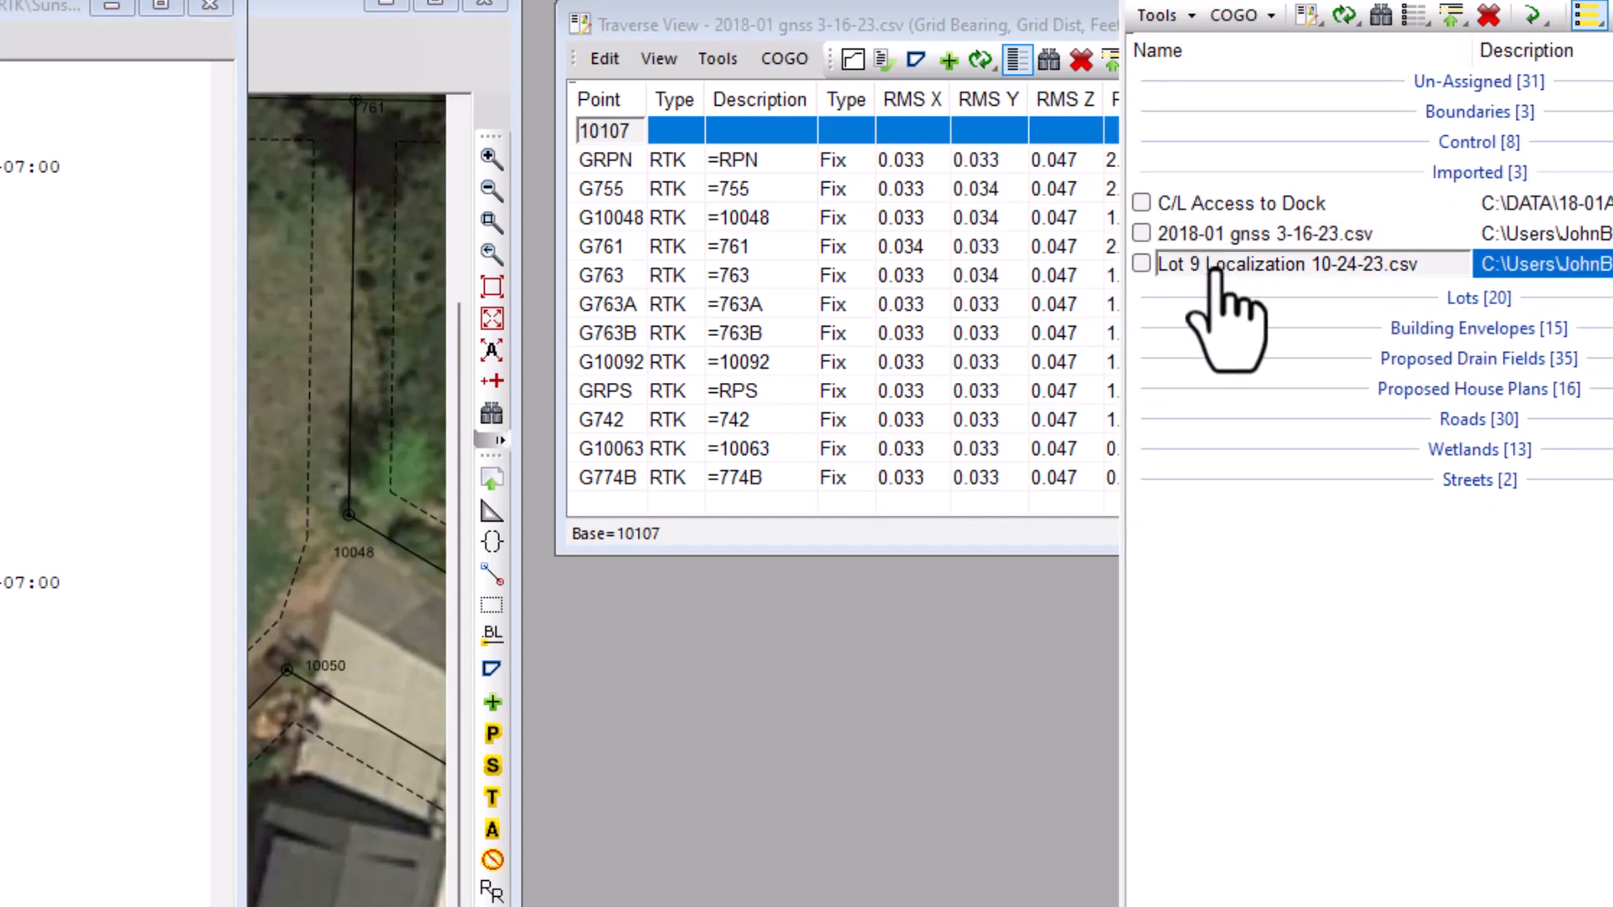
{"action": "double_click", "coordinate": [1216, 267]}
{"action": "left_click_drag", "start_coordinate": [1004, 52], "coordinate": [970, 603]}
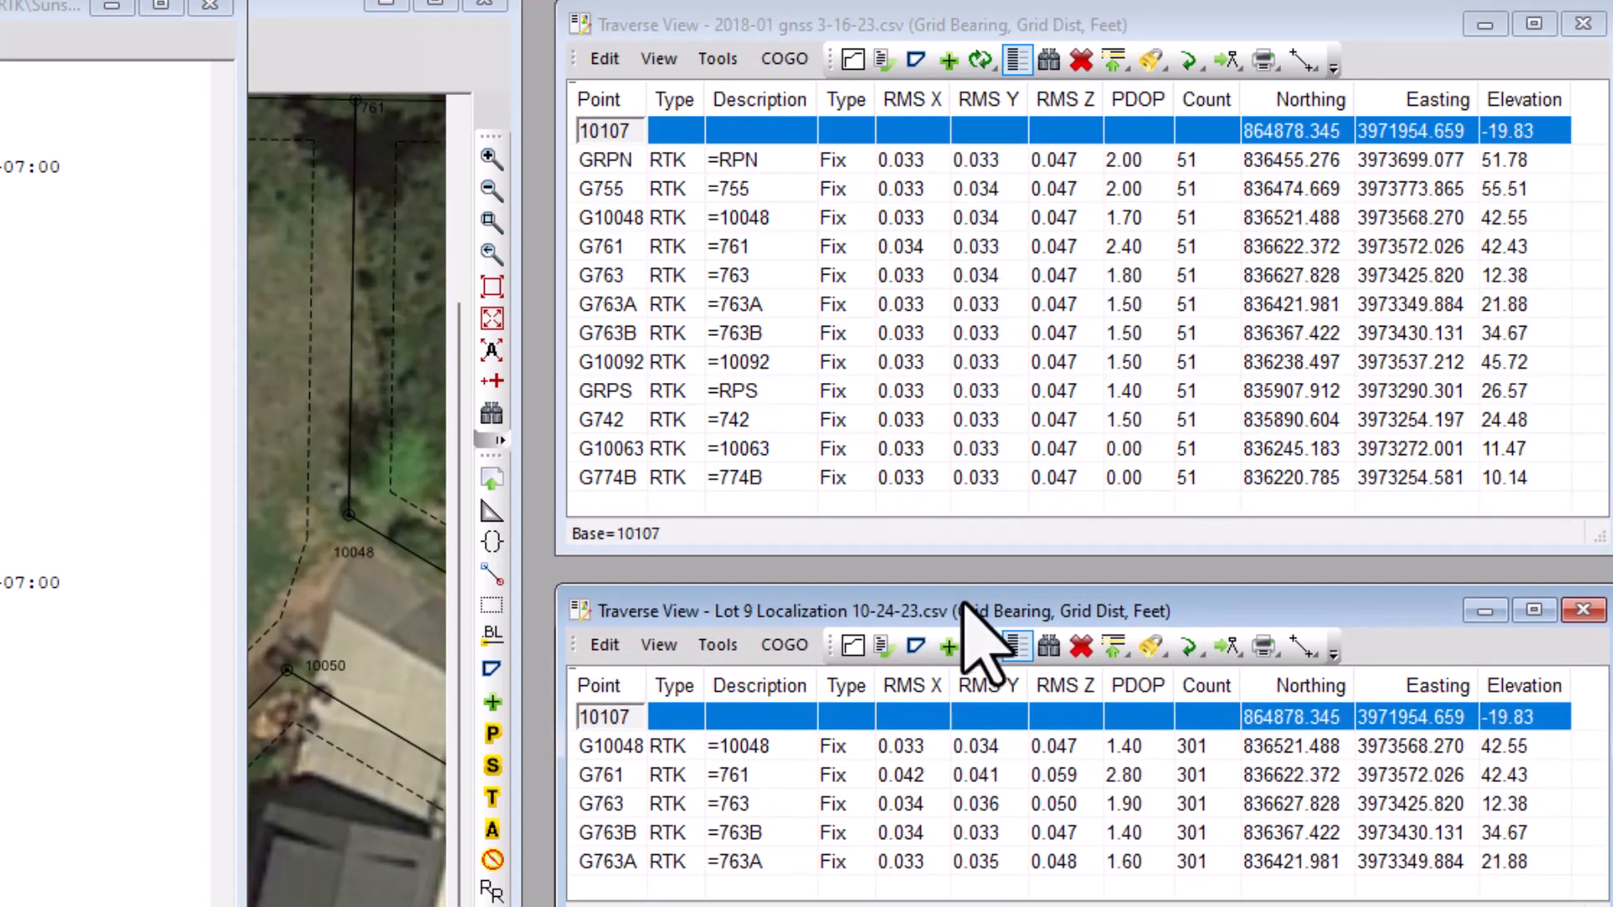
Select G761 in the Lot 9 Localization traverse and switch raw data display on and off to compare raw and averaged coordinates.
{"action": "left_click", "coordinate": [599, 774]}
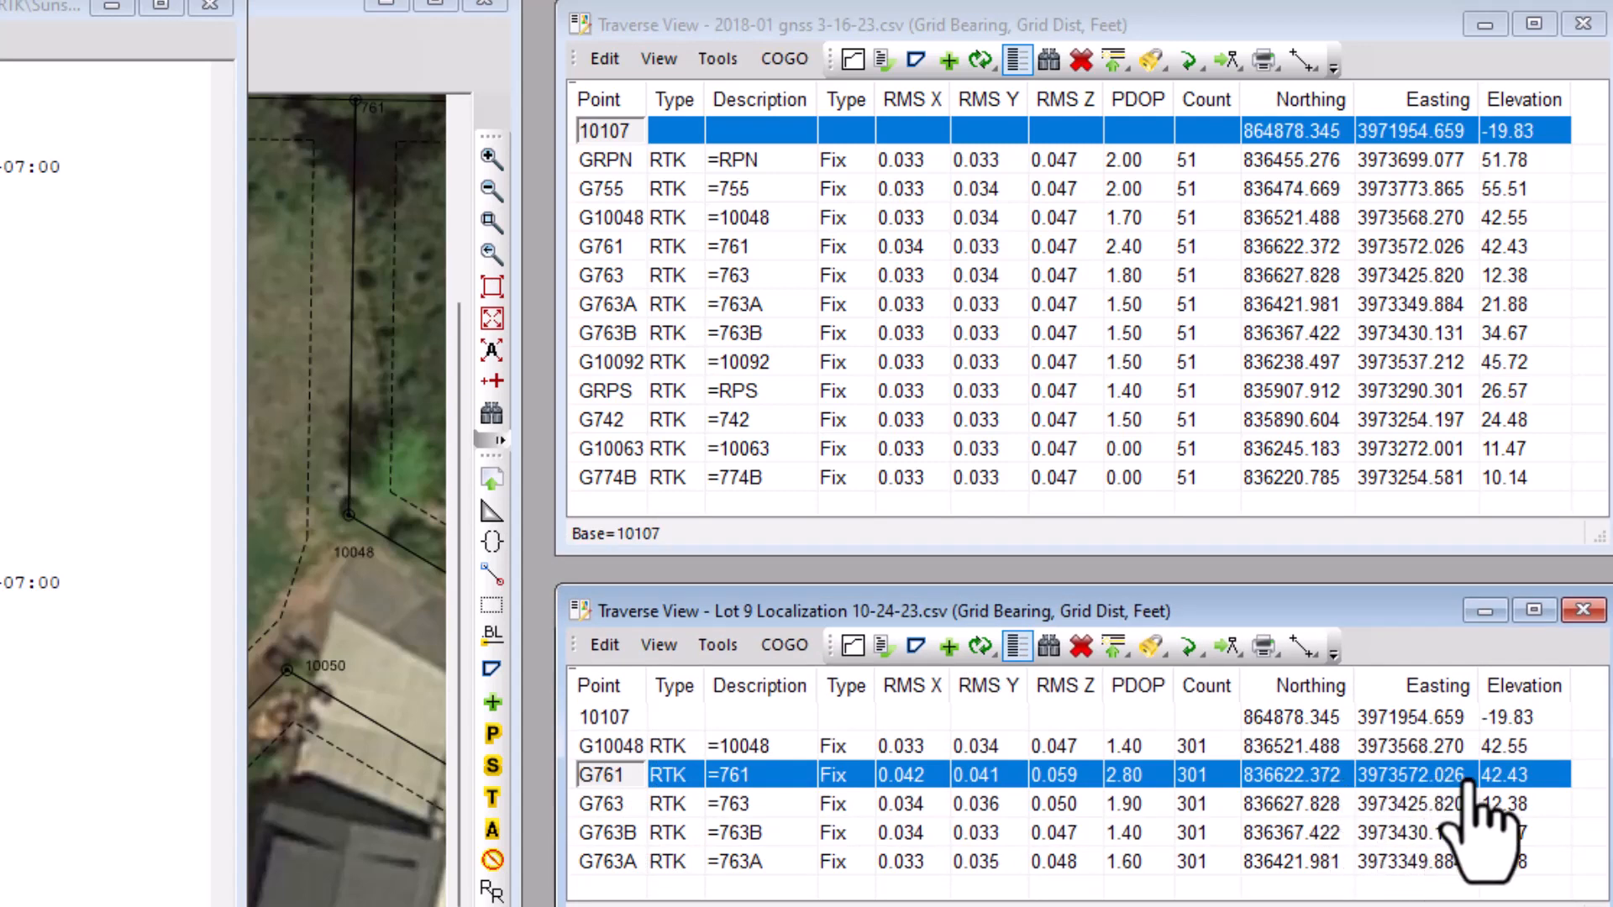
{"action": "left_click", "coordinate": [658, 645]}
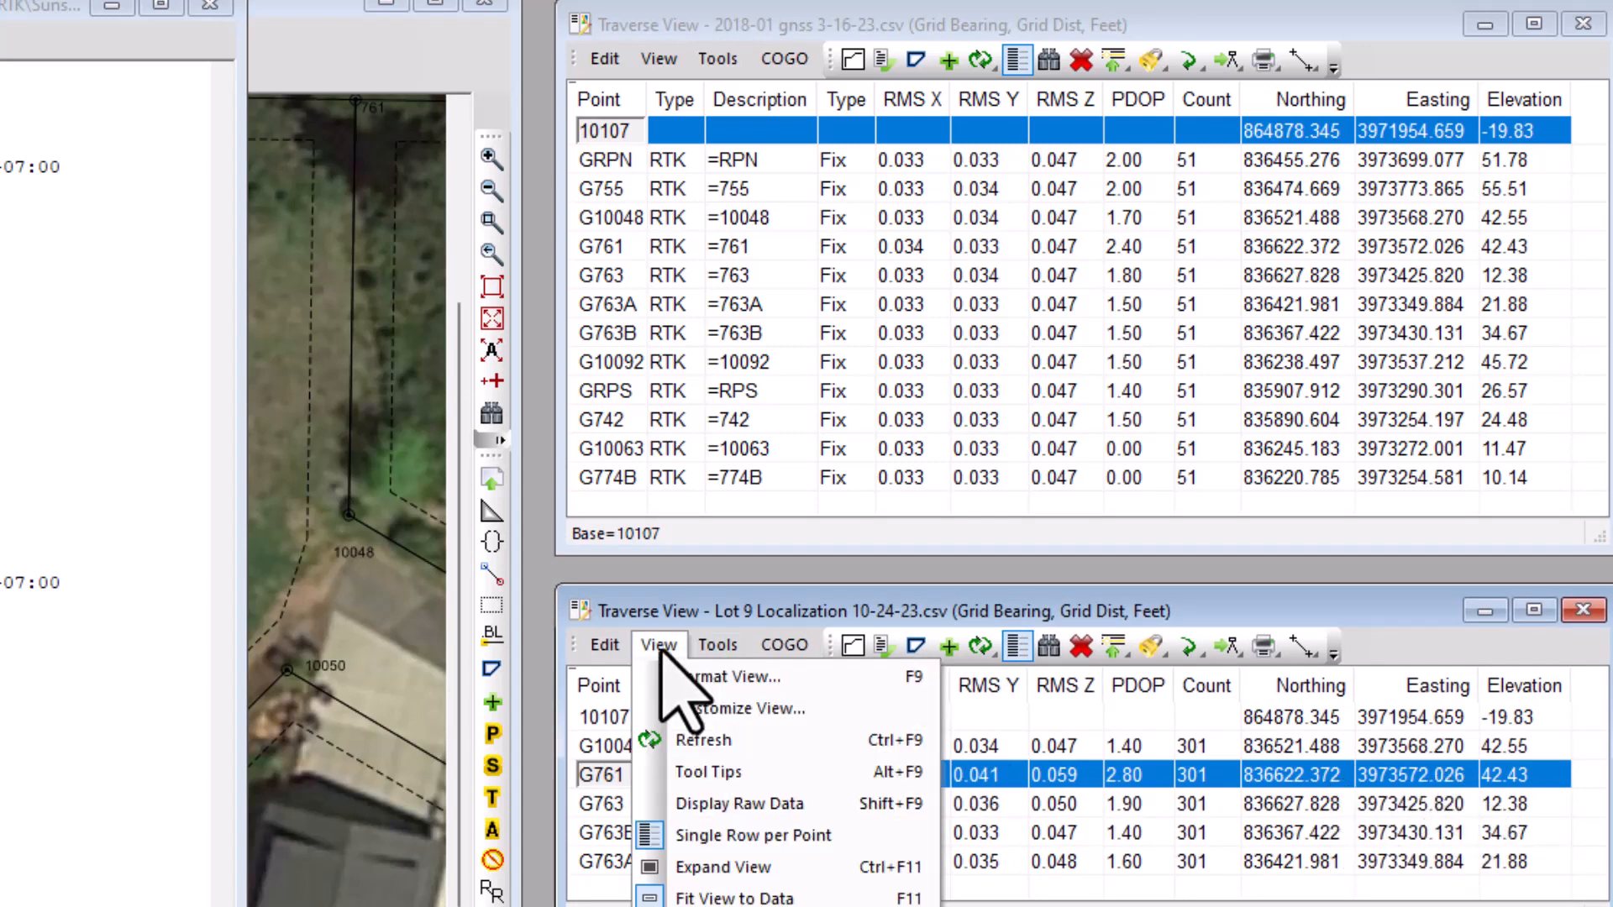
{"action": "left_click", "coordinate": [710, 804]}
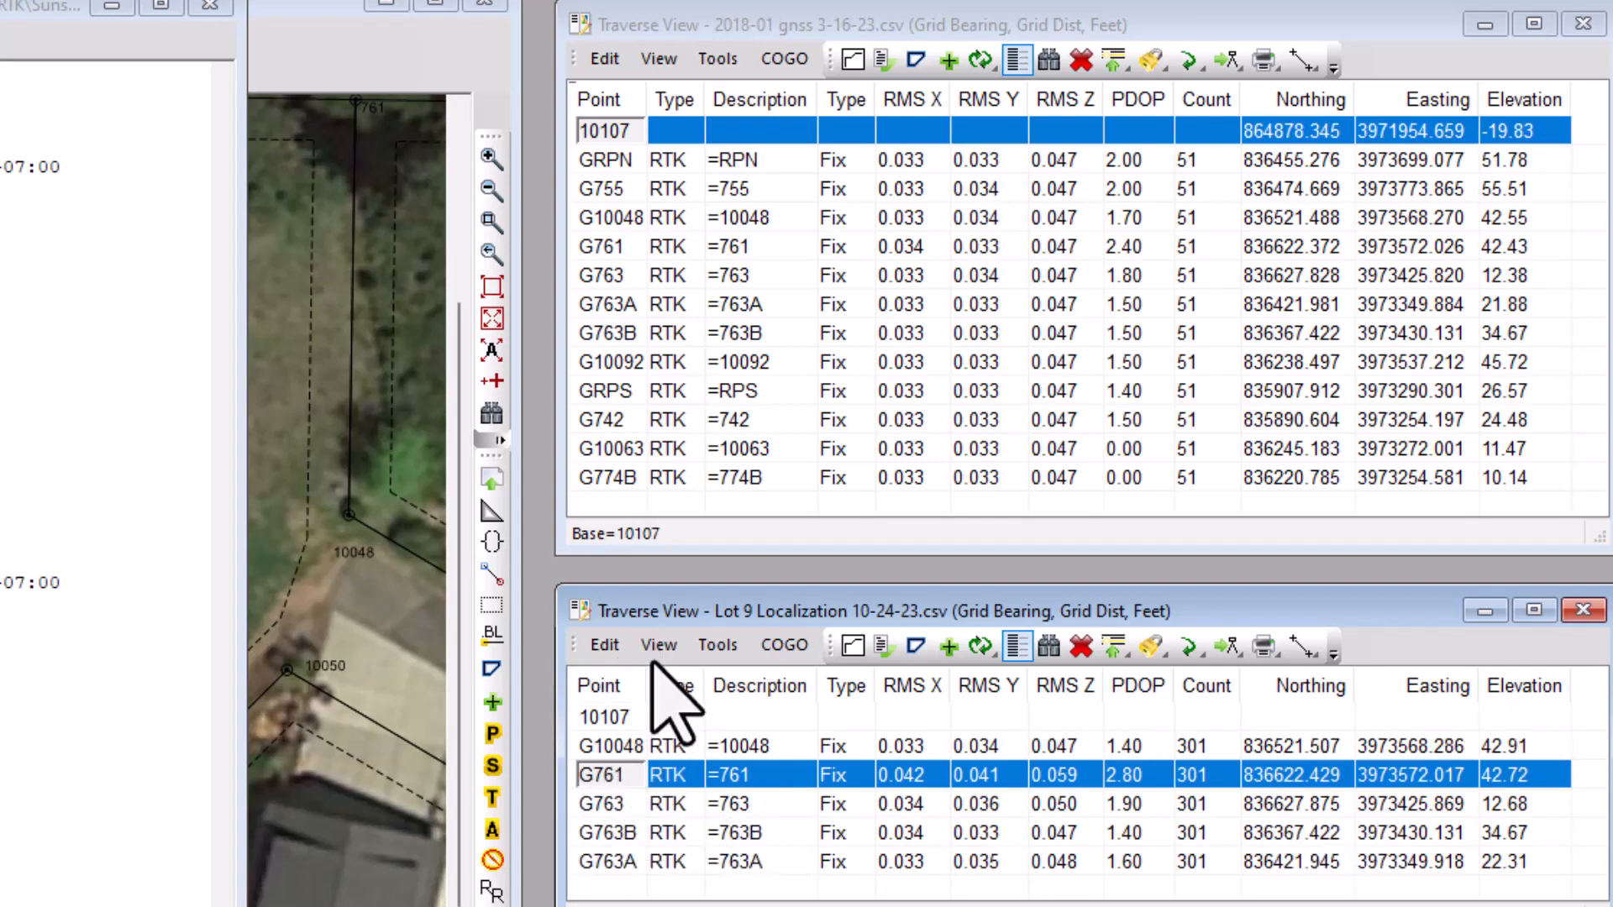
{"action": "left_click", "coordinate": [659, 645]}
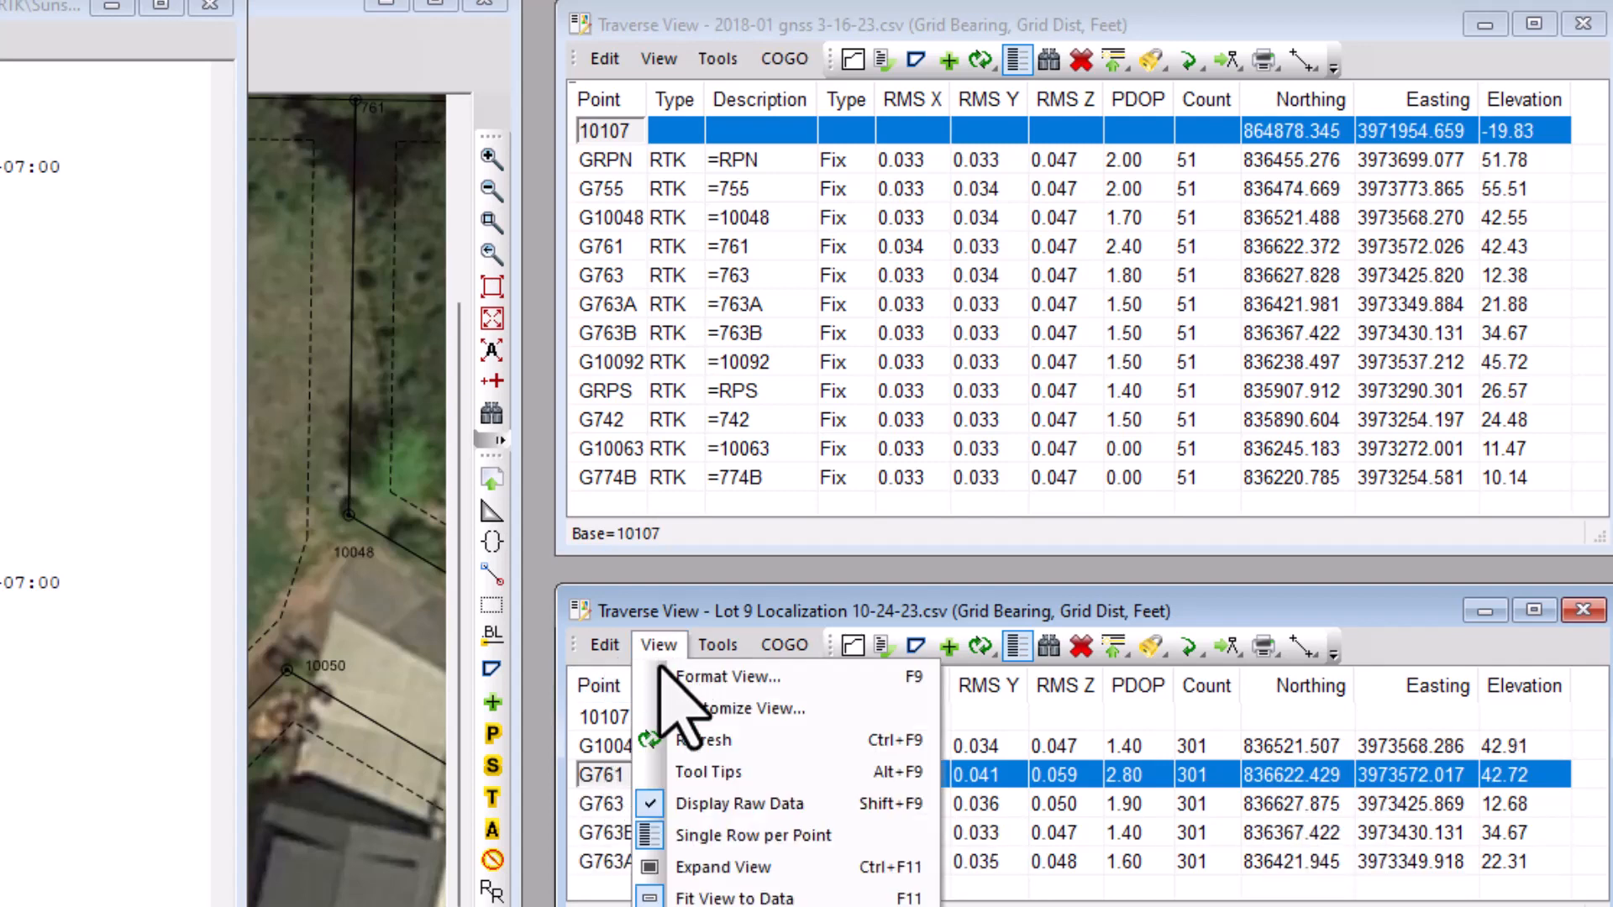
{"action": "left_click", "coordinate": [724, 805]}
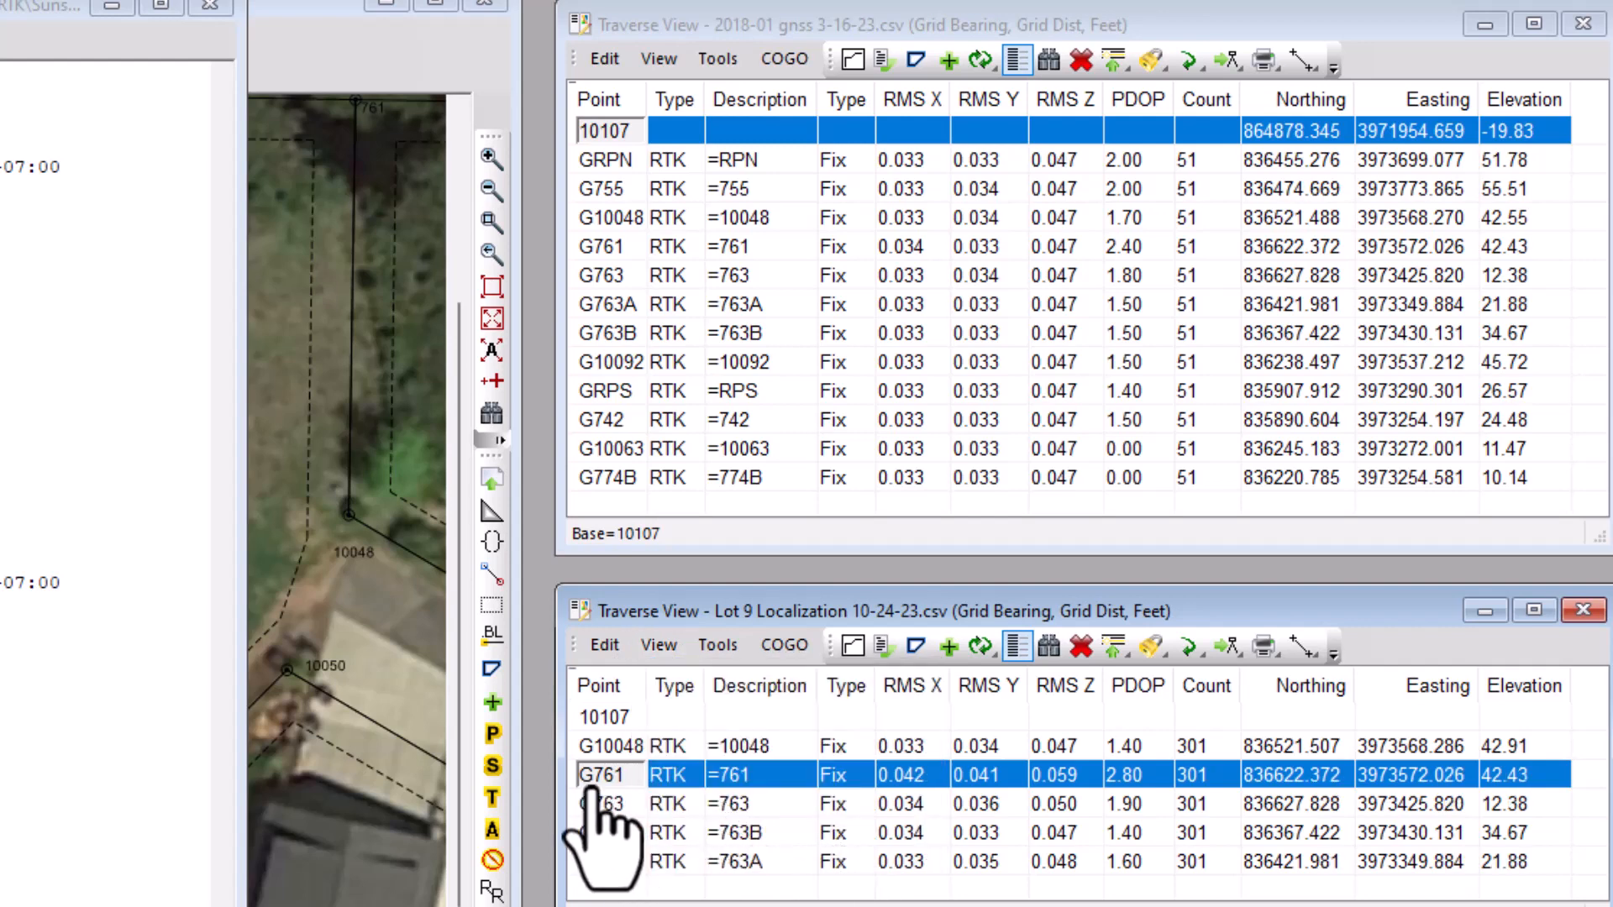